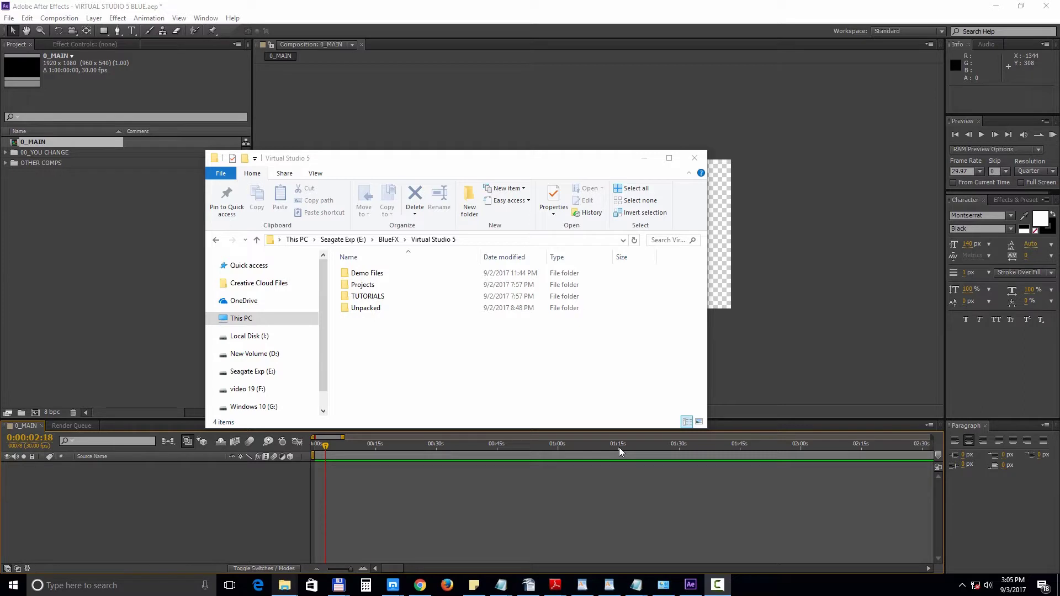
# Browse Projects > AFTER EFFECTS, locate Unpacked > VIRTUAL STUDIO 5 BLUE, then return to After Effects
pyautogui.doubleClick(376, 286)
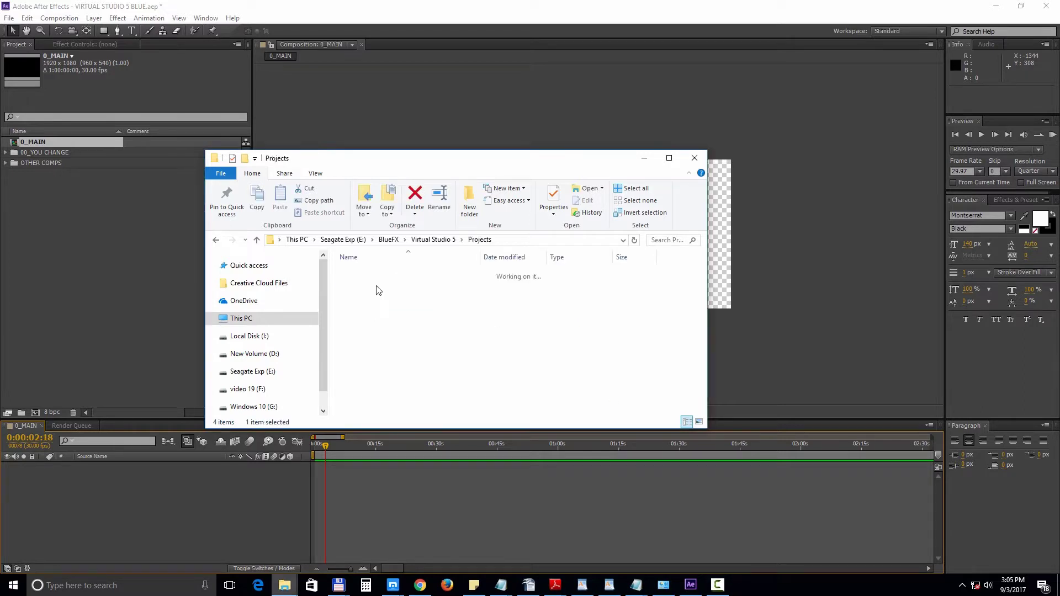
pyautogui.doubleClick(378, 274)
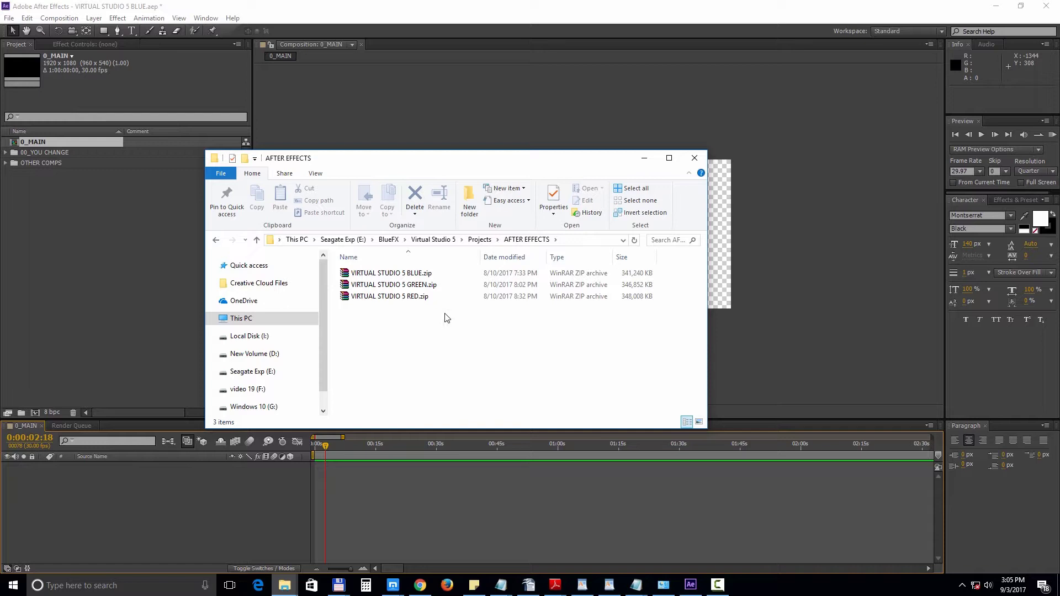
pyautogui.click(441, 240)
pyautogui.doubleClick(364, 308)
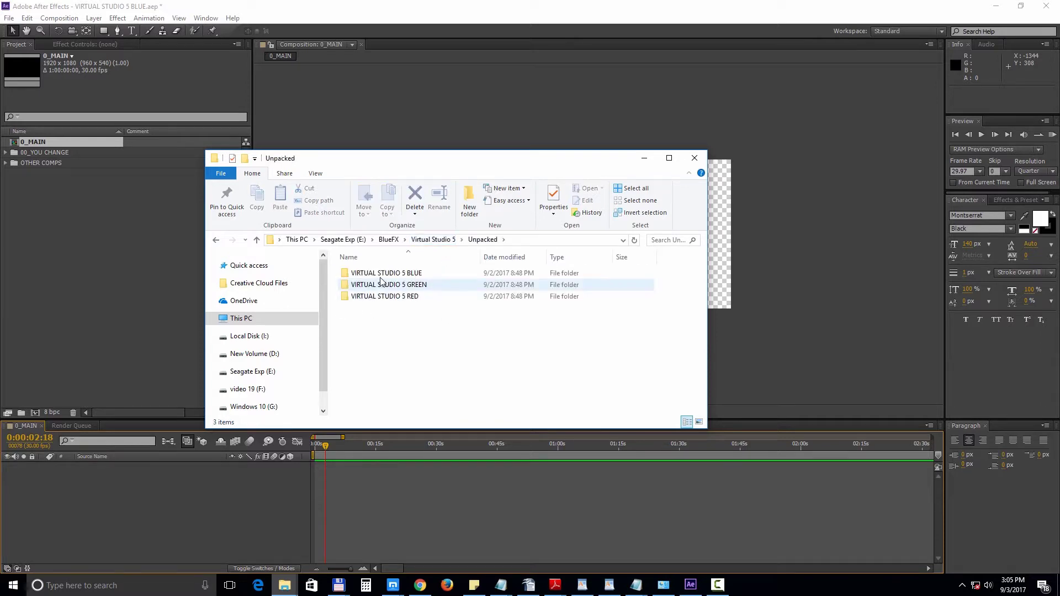
pyautogui.doubleClick(376, 273)
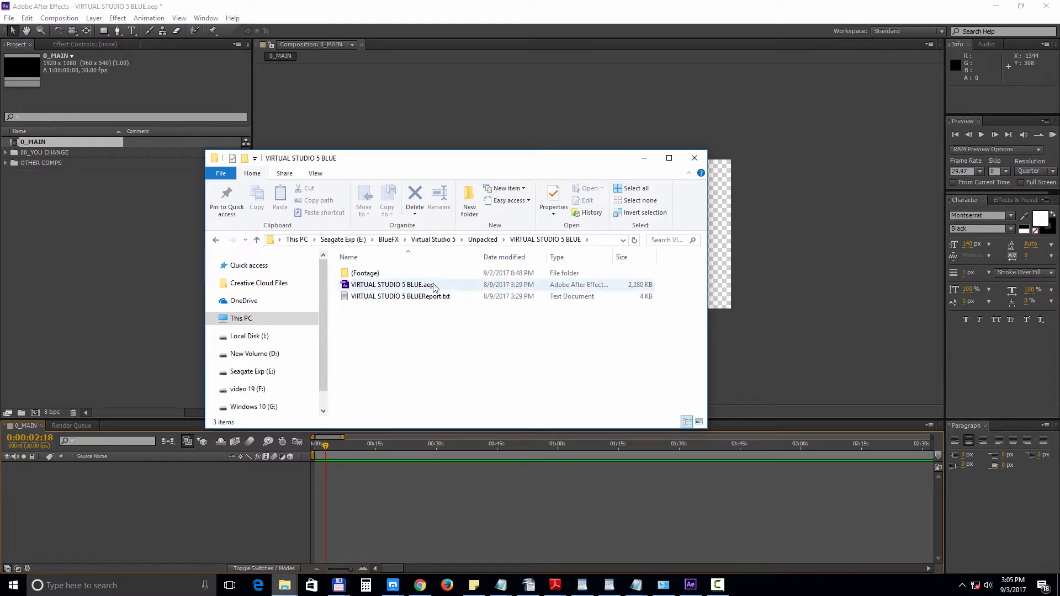
pyautogui.click(168, 290)
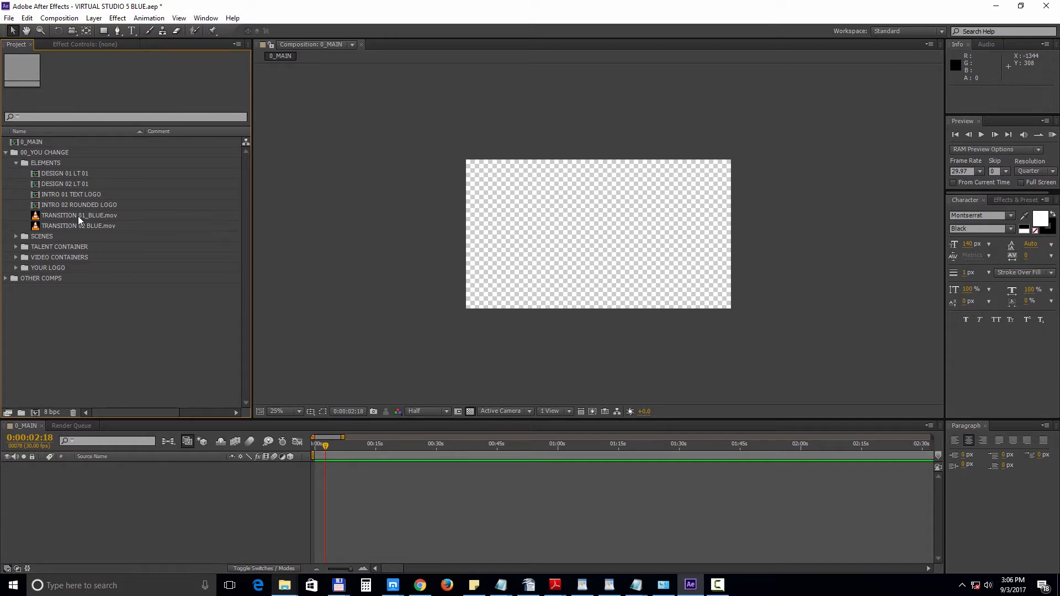
# Expand SCENES and TALENT CONTAINER to list the ANGLE 01–09 and TALENT ANGLE 01–09 comps
pyautogui.click(16, 236)
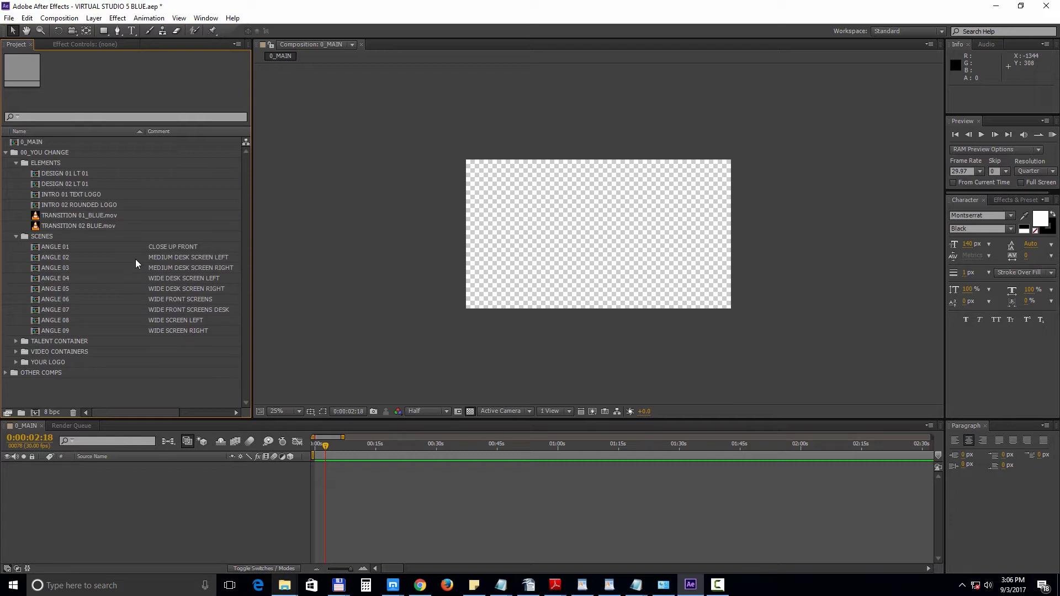
pyautogui.click(15, 342)
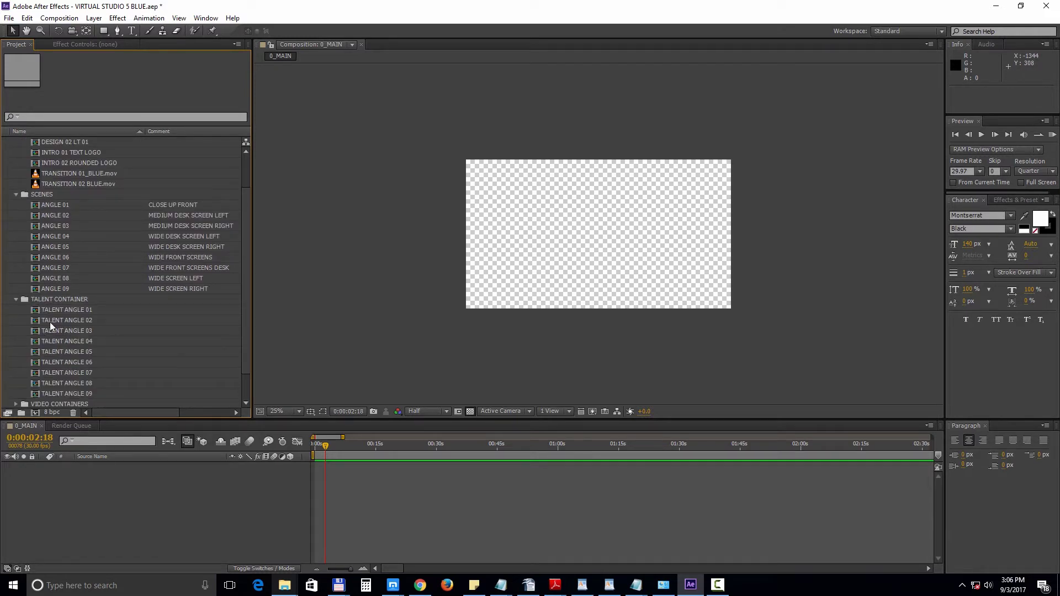
# Expand VIDEO CONTAINERS and YOUR LOGO, then scroll back up to the 0_MAIN comp
pyautogui.scroll(-3, 72, 292)
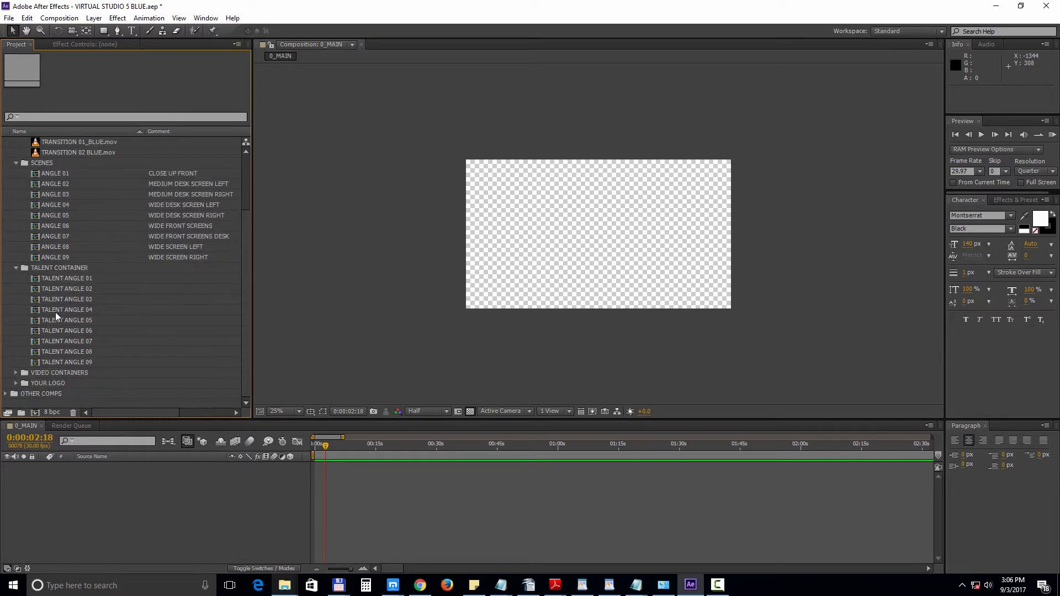
pyautogui.click(16, 372)
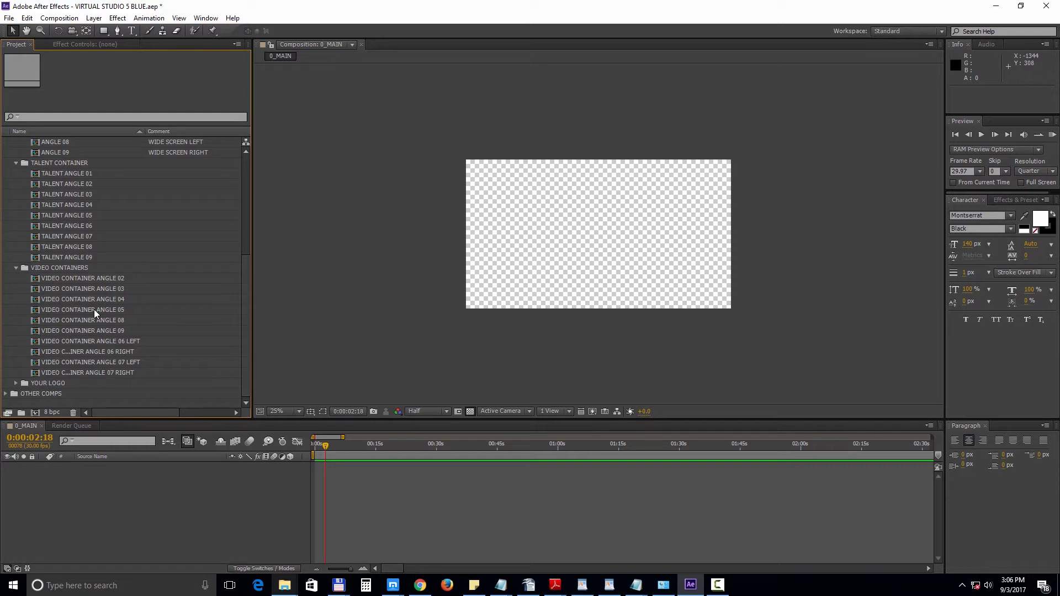
pyautogui.click(16, 383)
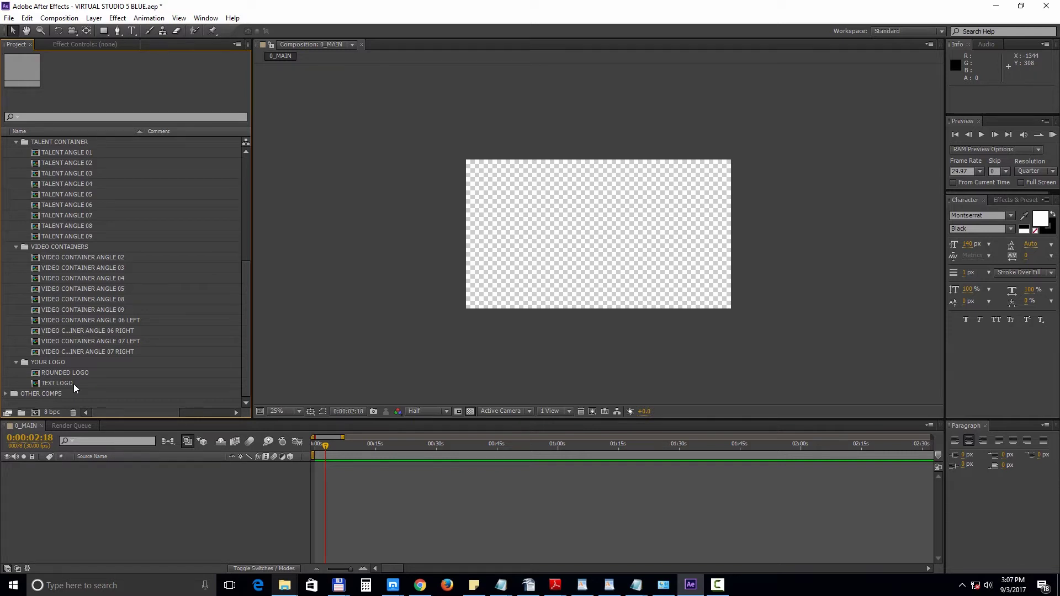
pyautogui.scroll(1, 80, 256)
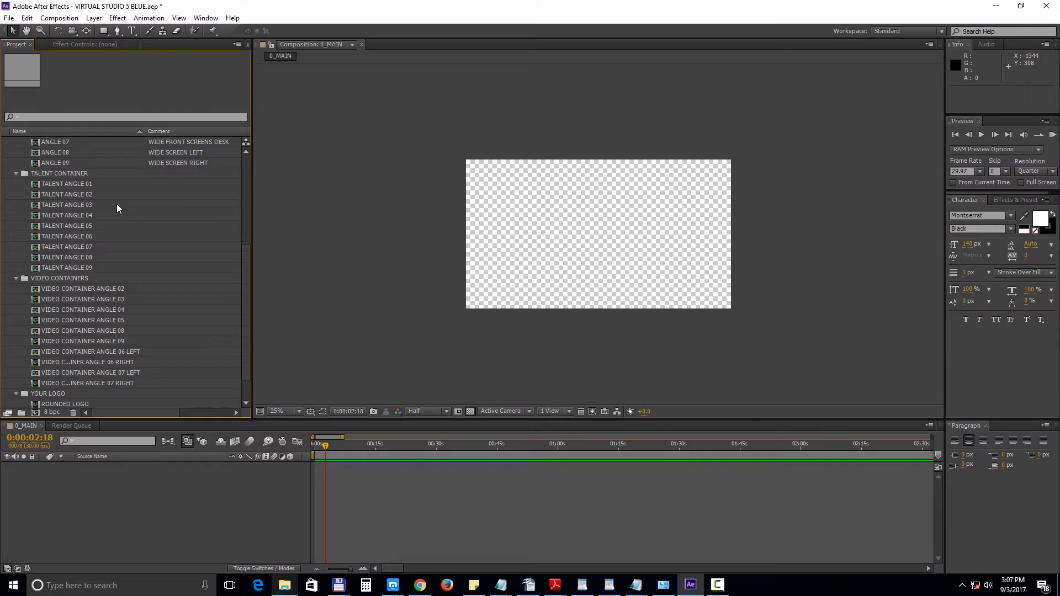
pyautogui.scroll(4, 117, 205)
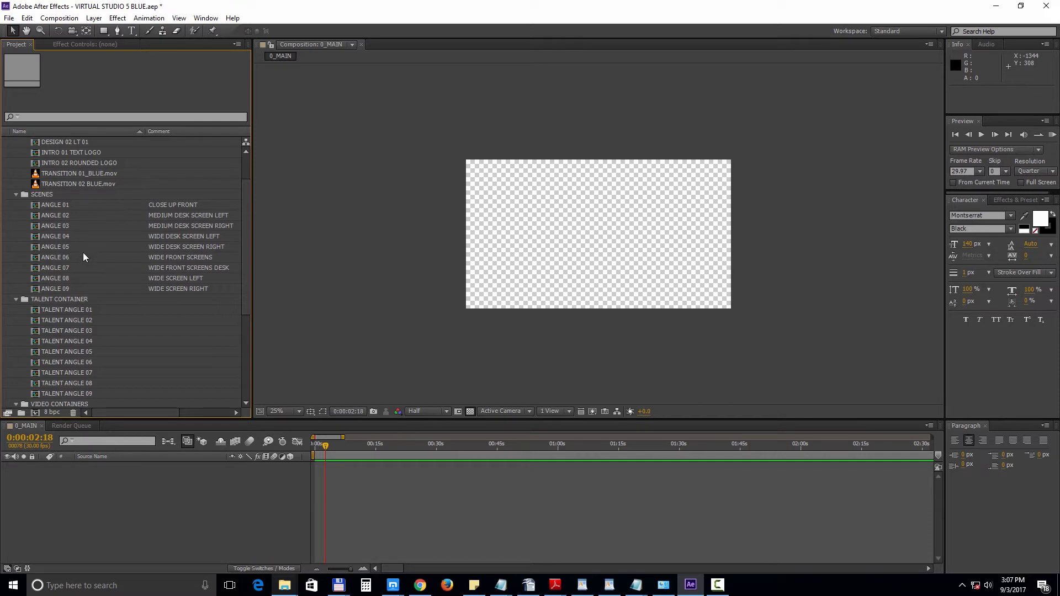
pyautogui.scroll(1, 82, 257)
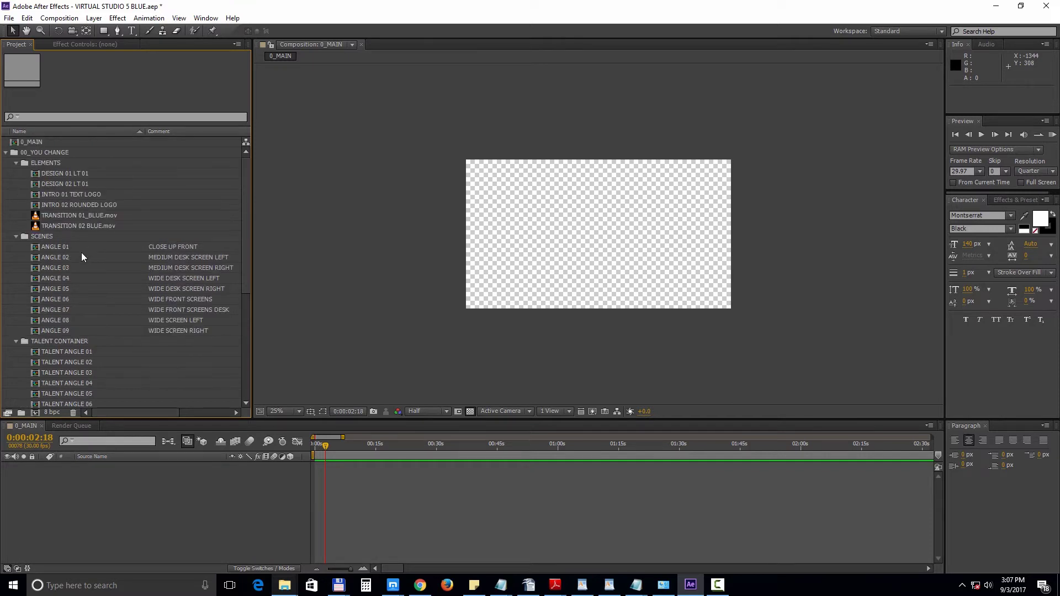
# Add INTRO 01 TEXT LOGO to the 0_MAIN timeline and open its nested TEXT LOGO comp
pyautogui.click(82, 194)
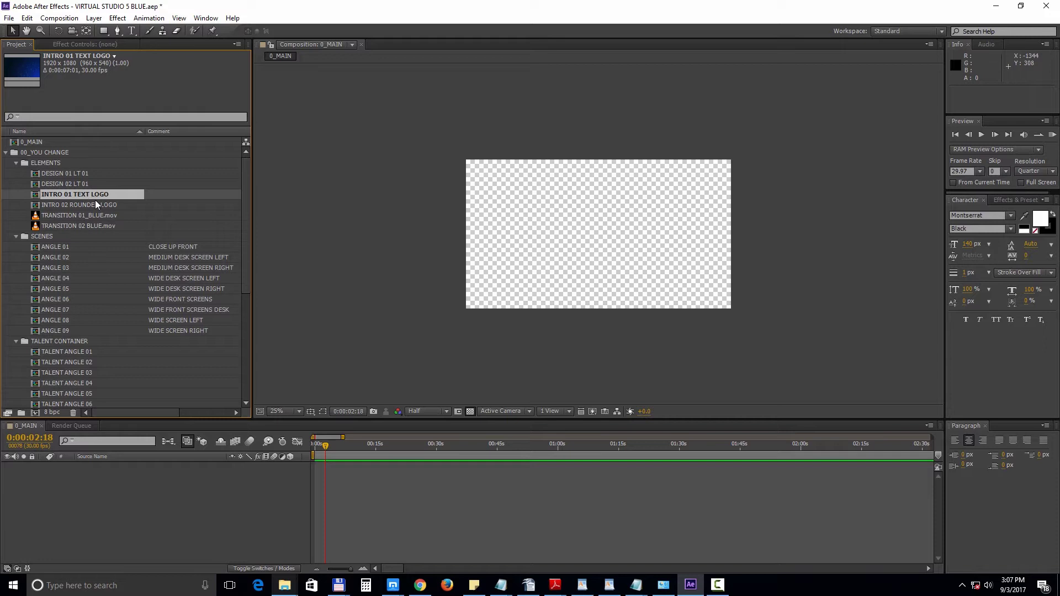
pyautogui.moveTo(93, 196); pyautogui.dragTo(82, 481)
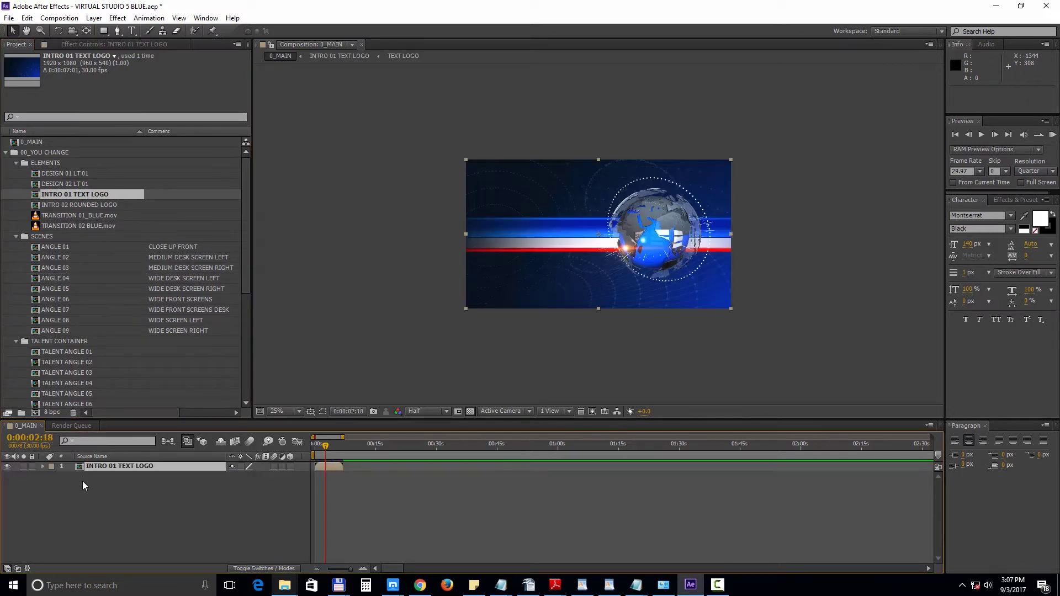
pyautogui.doubleClick(106, 466)
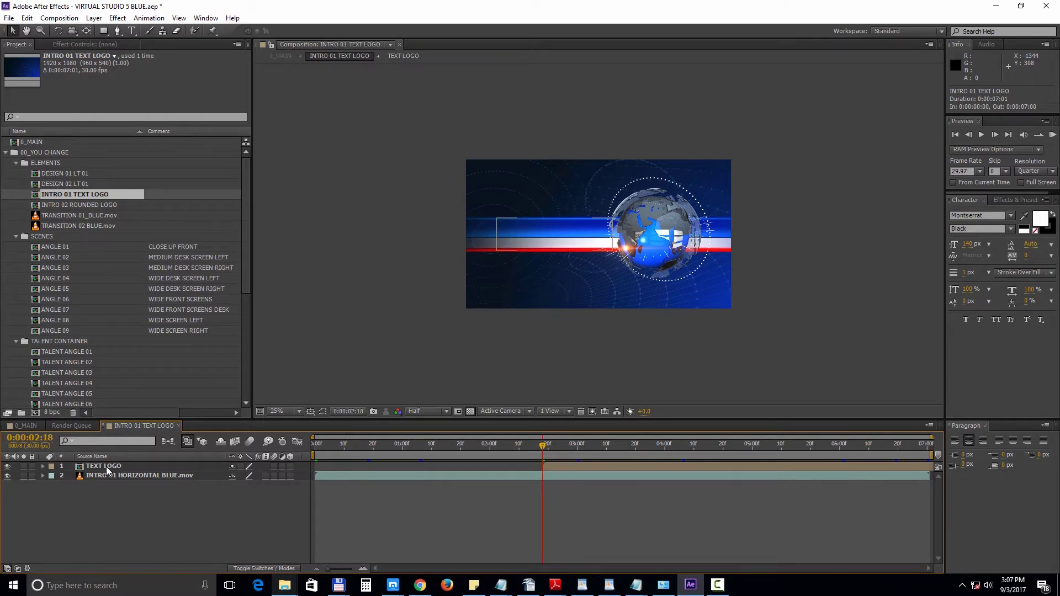
pyautogui.doubleClick(106, 466)
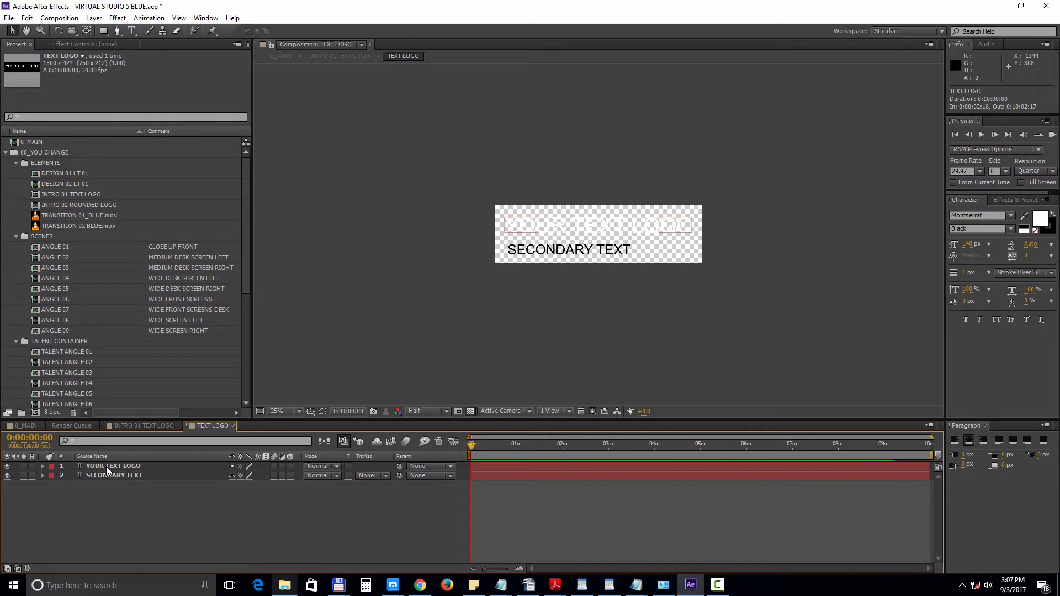
# Retype the SECONDARY TEXT layer to read 'your text'
pyautogui.doubleClick(117, 476)
pyautogui.write('y')
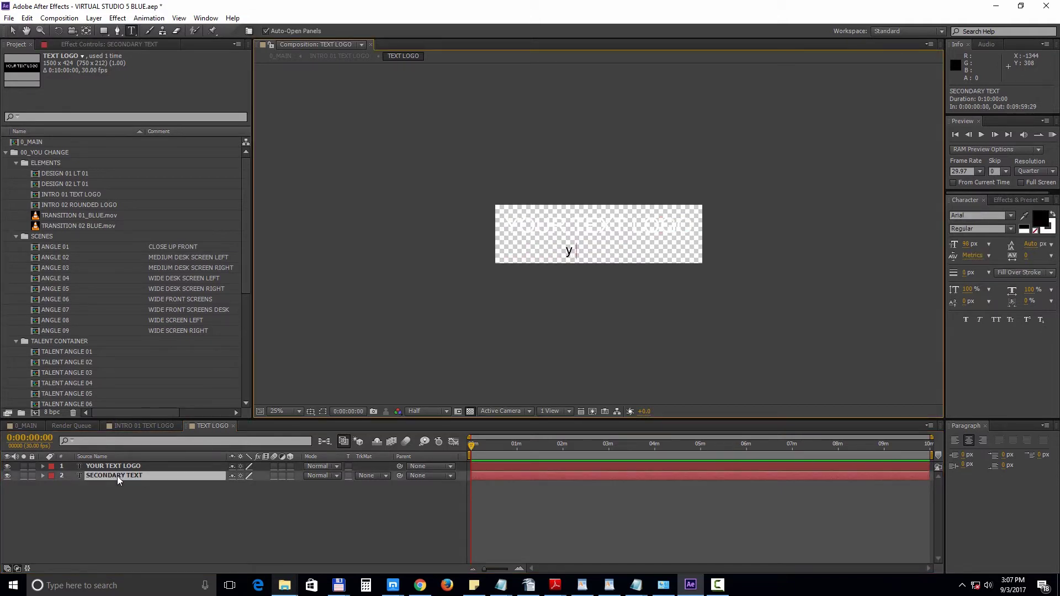
pyautogui.write('our text')
pyautogui.click(138, 503)
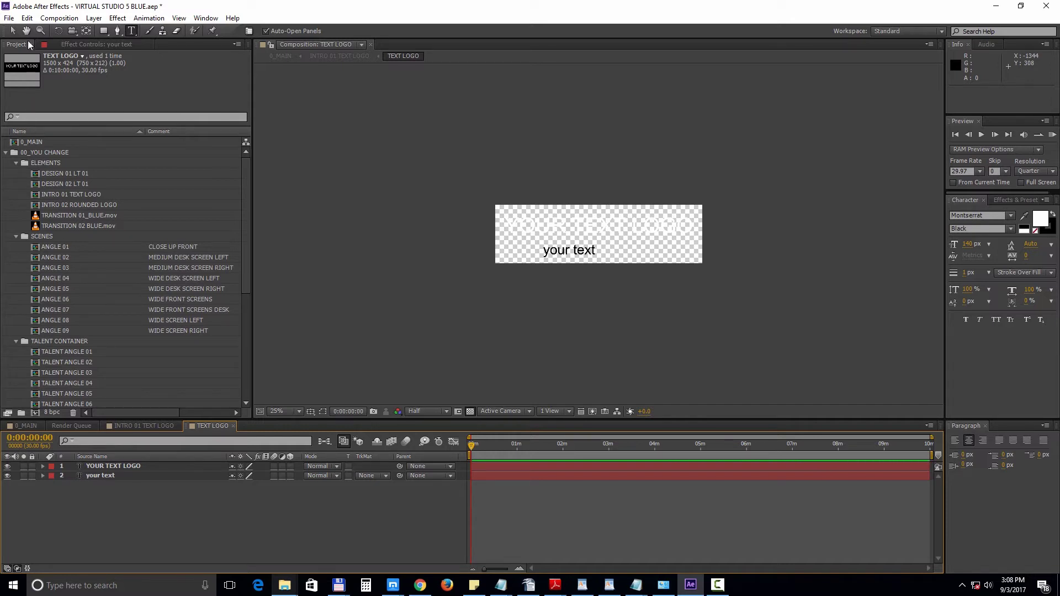
# Import logo.png and add it as a layer in the TEXT LOGO comp
pyautogui.click(8, 19)
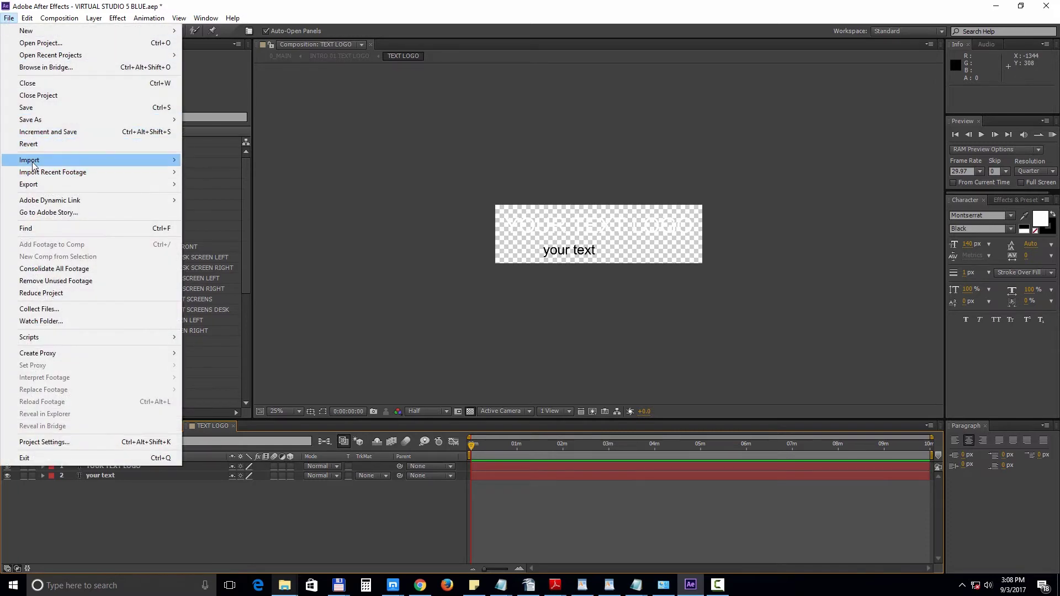
pyautogui.click(192, 163)
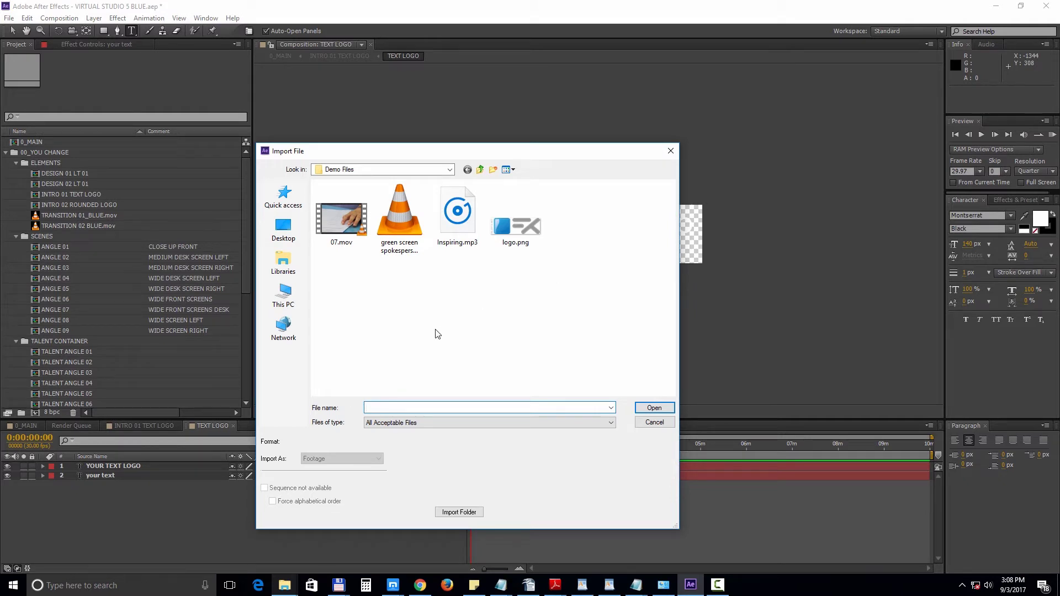
pyautogui.doubleClick(507, 234)
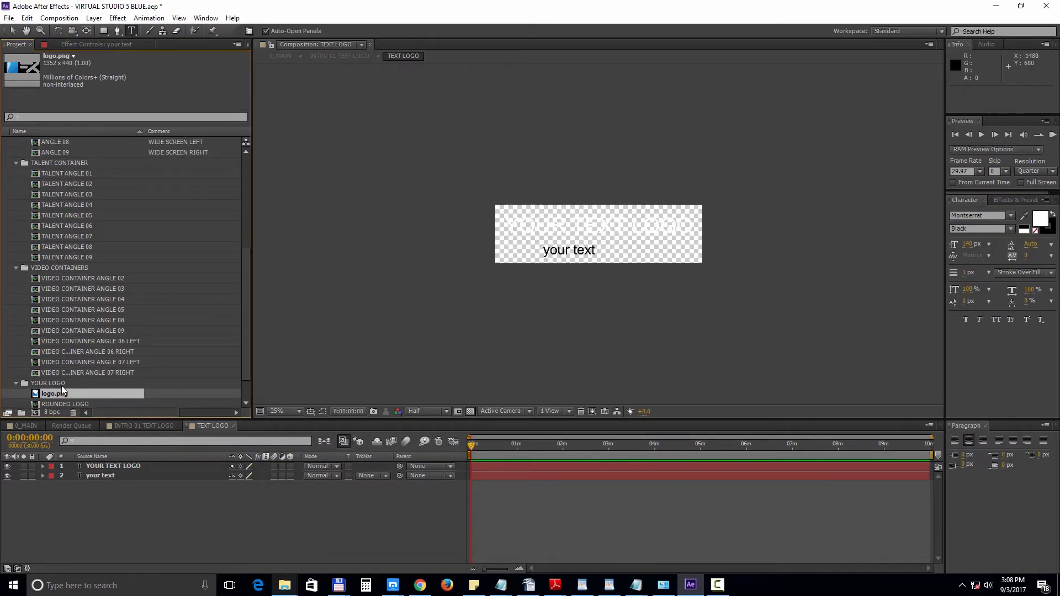
pyautogui.moveTo(64, 392); pyautogui.dragTo(111, 465)
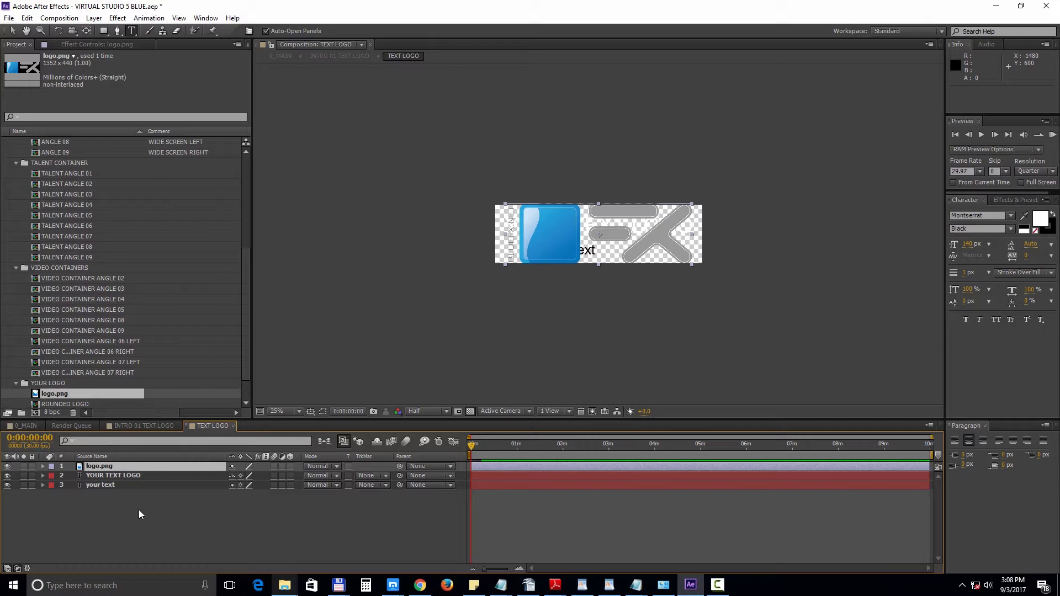
# Scale the logo to about 38%, move it above the text, and hide YOUR TEXT LOGO
pyautogui.press('s')
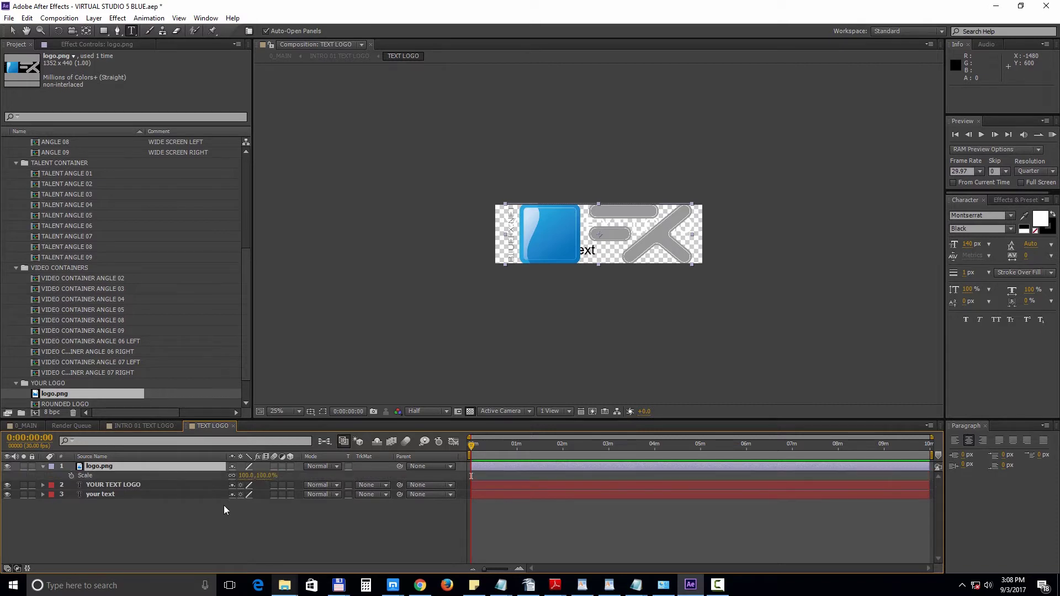
pyautogui.moveTo(260, 475); pyautogui.dragTo(228, 475)
pyautogui.press('v')
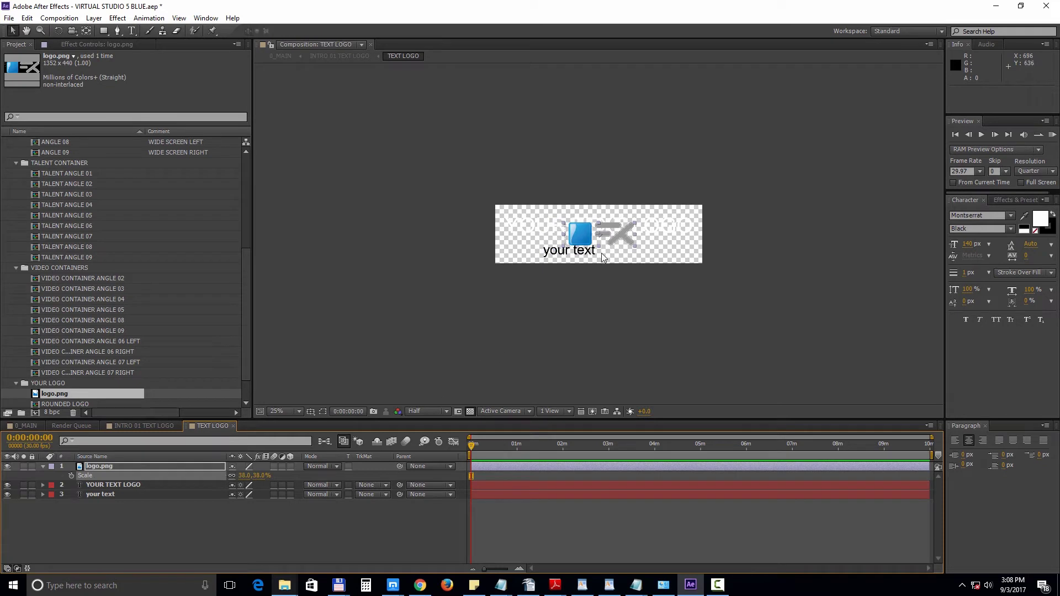
pyautogui.moveTo(599, 241); pyautogui.dragTo(576, 236)
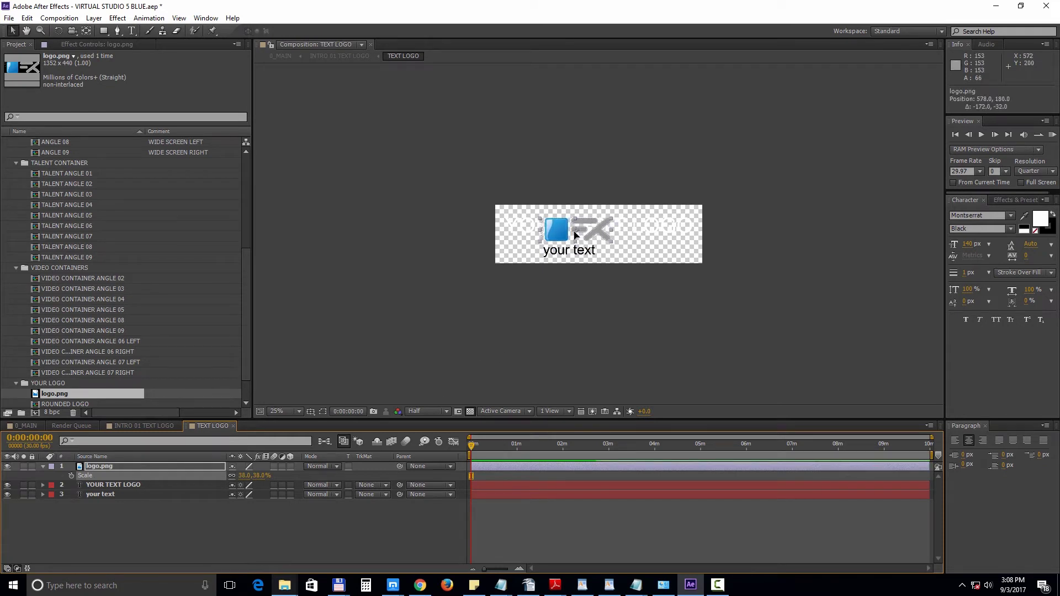
pyautogui.moveTo(574, 234); pyautogui.dragTo(574, 234)
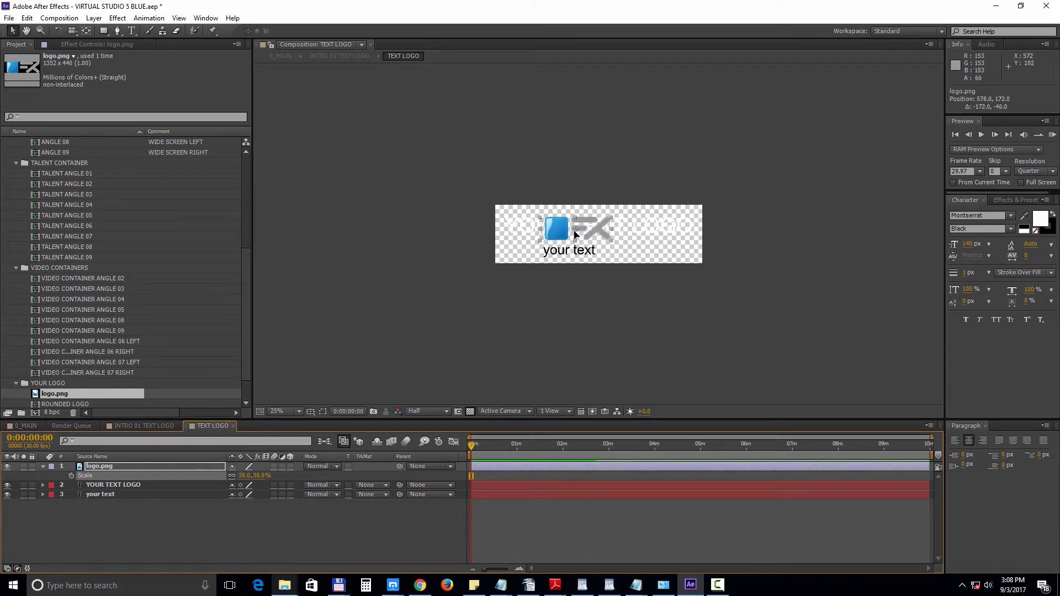
pyautogui.click(7, 485)
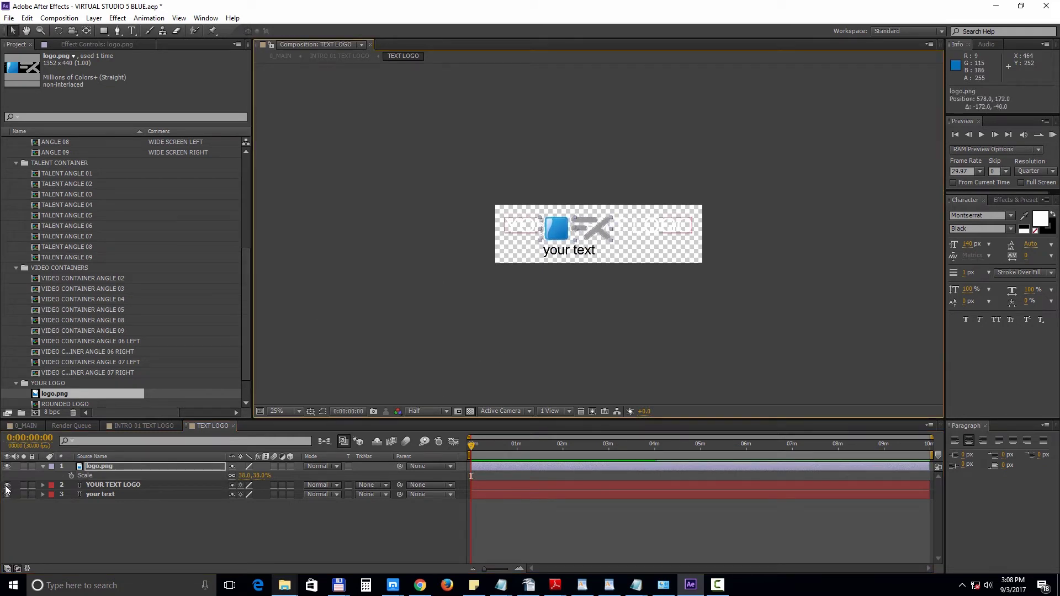
# Add ANGLE 01 to 0_MAIN and trim its out point to 1:37:02
pyautogui.click(148, 427)
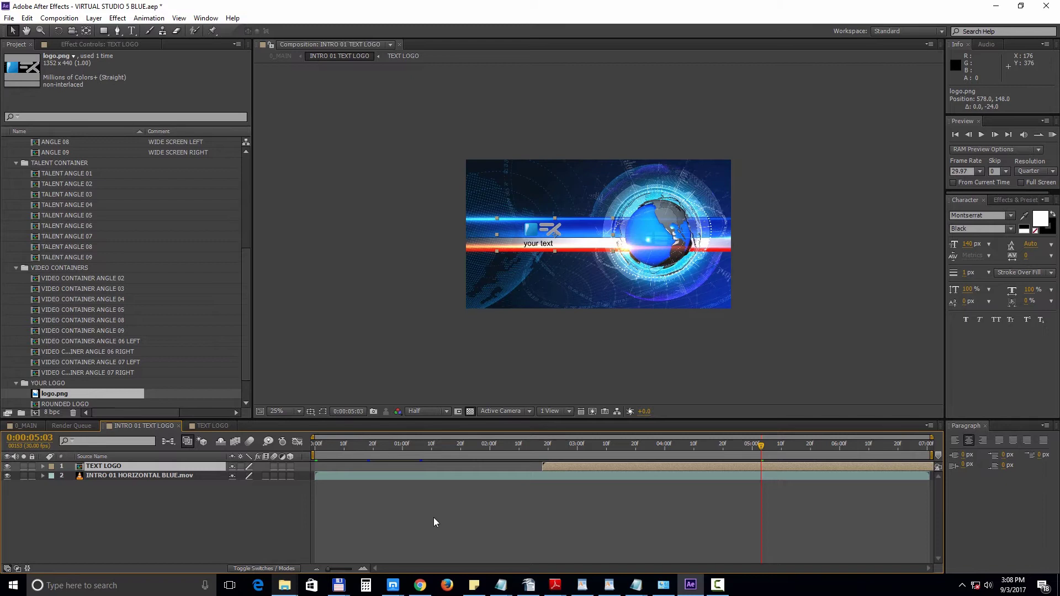
pyautogui.click(25, 426)
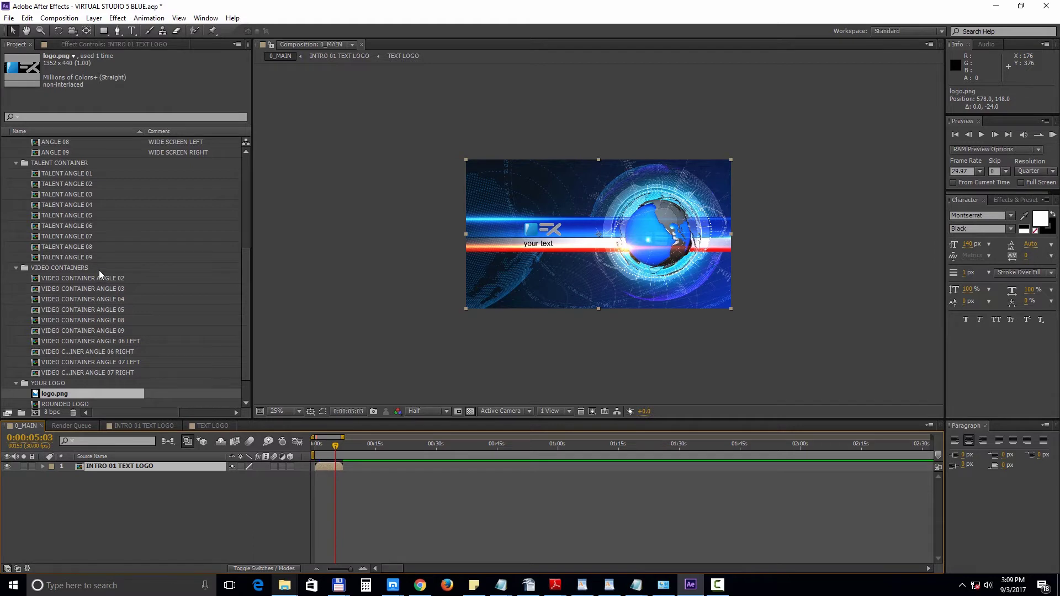
pyautogui.scroll(3, 98, 270)
pyautogui.click(68, 162)
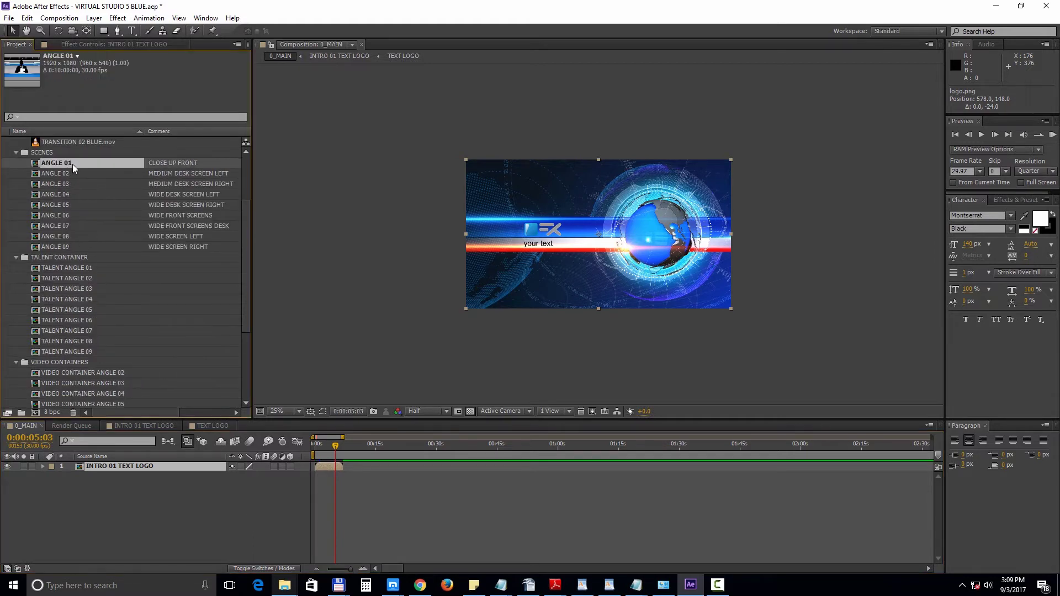
pyautogui.moveTo(72, 164); pyautogui.dragTo(149, 465)
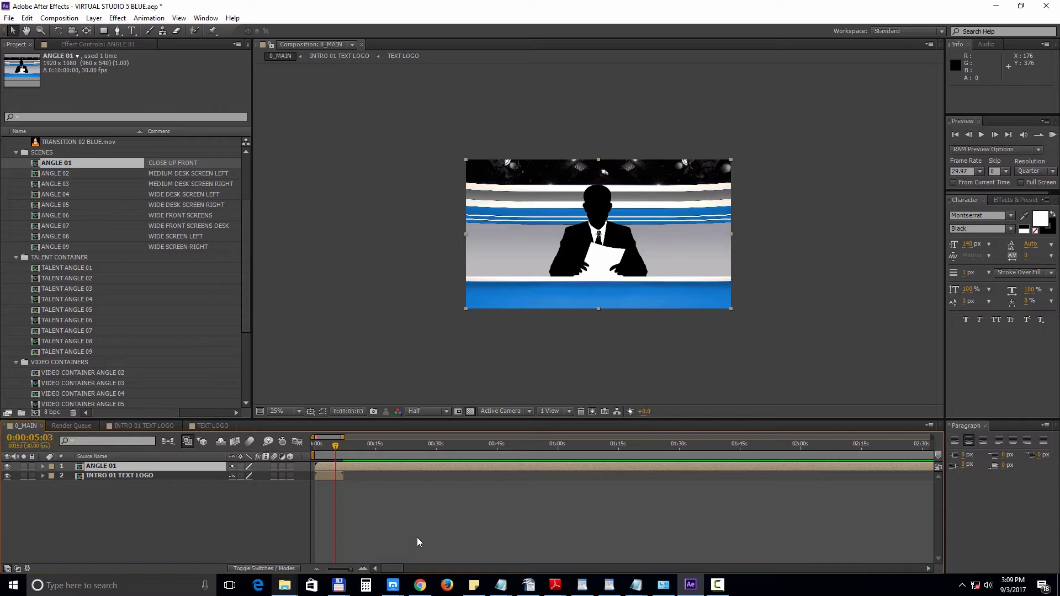
pyautogui.moveTo(398, 564)
pyautogui.mouseDown()
pyautogui.moveTo(930, 568)
pyautogui.moveTo(383, 564)
pyautogui.mouseUp()
pyautogui.click(707, 445)
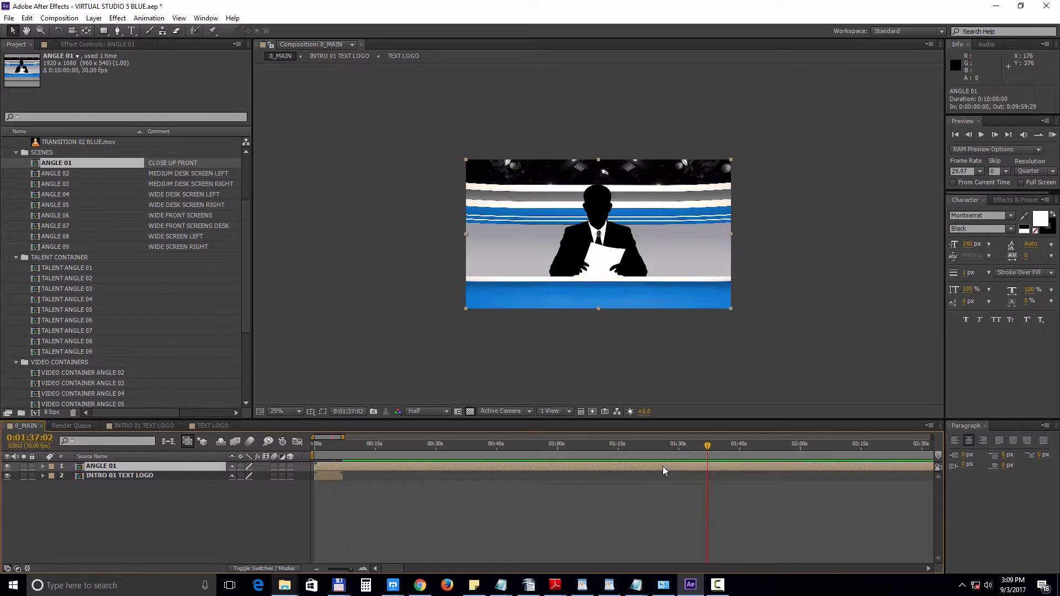
pyautogui.hotkey('alt', ']')
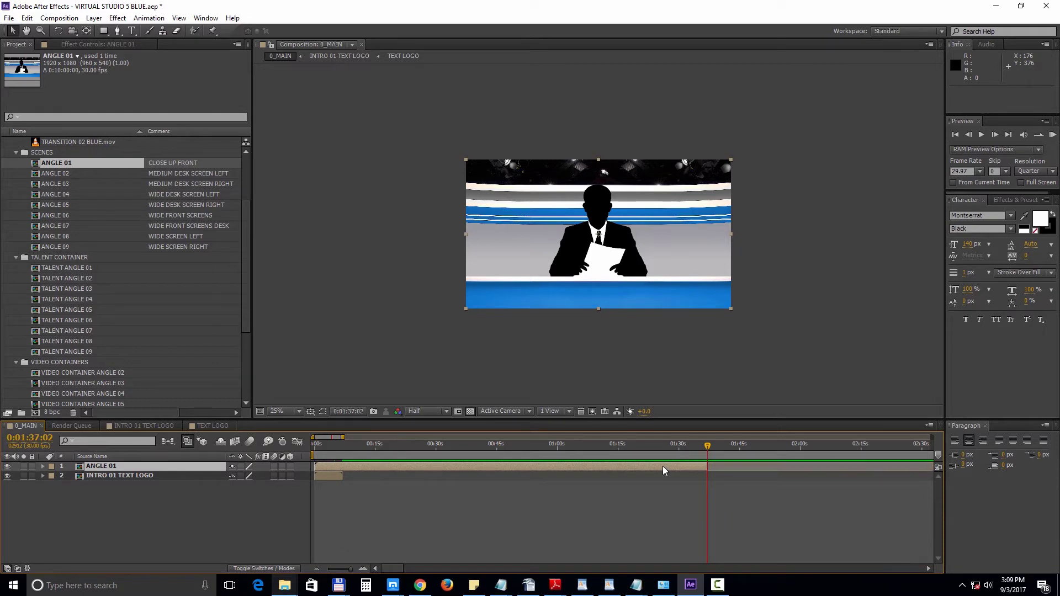
# Add ANGLE 02 starting where ANGLE 01 ends, then shift both to follow the intro logo
pyautogui.click(70, 174)
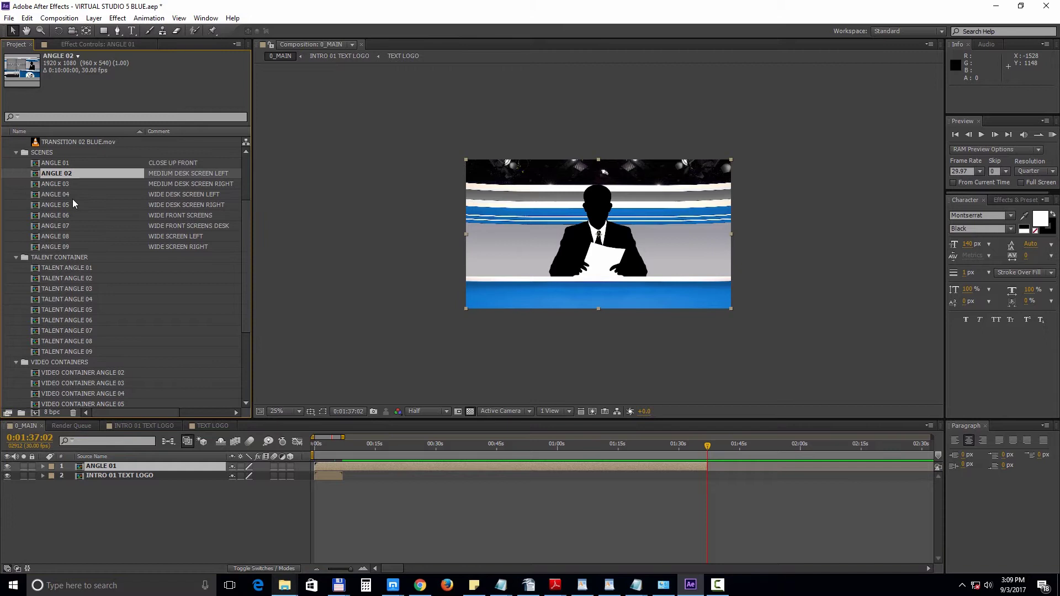
pyautogui.moveTo(70, 173); pyautogui.dragTo(137, 465)
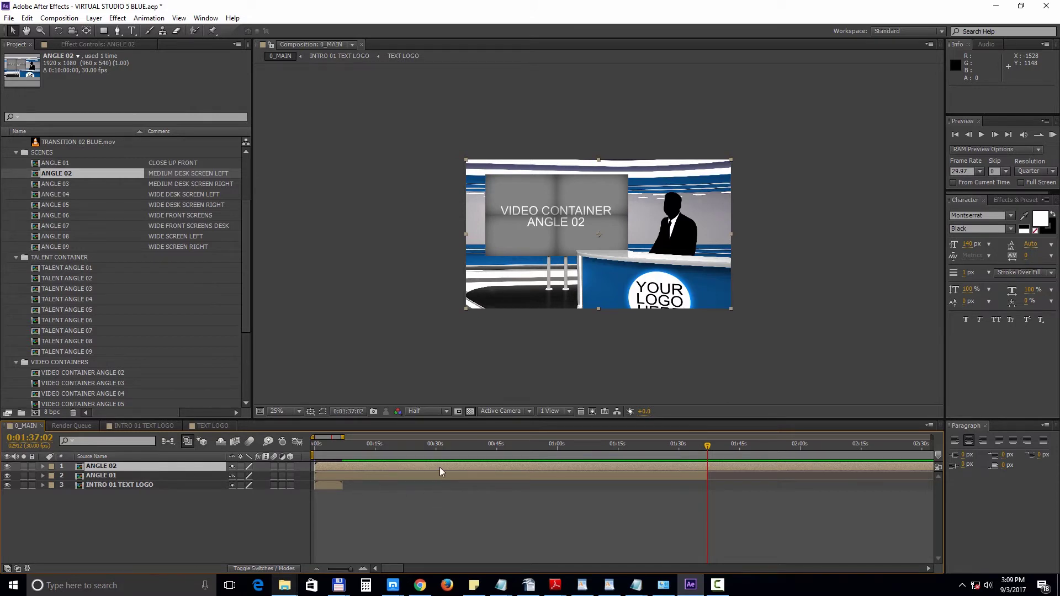
pyautogui.moveTo(440, 467); pyautogui.dragTo(802, 467)
pyautogui.keyDown('shift'); pyautogui.click(389, 476); pyautogui.keyUp('shift')
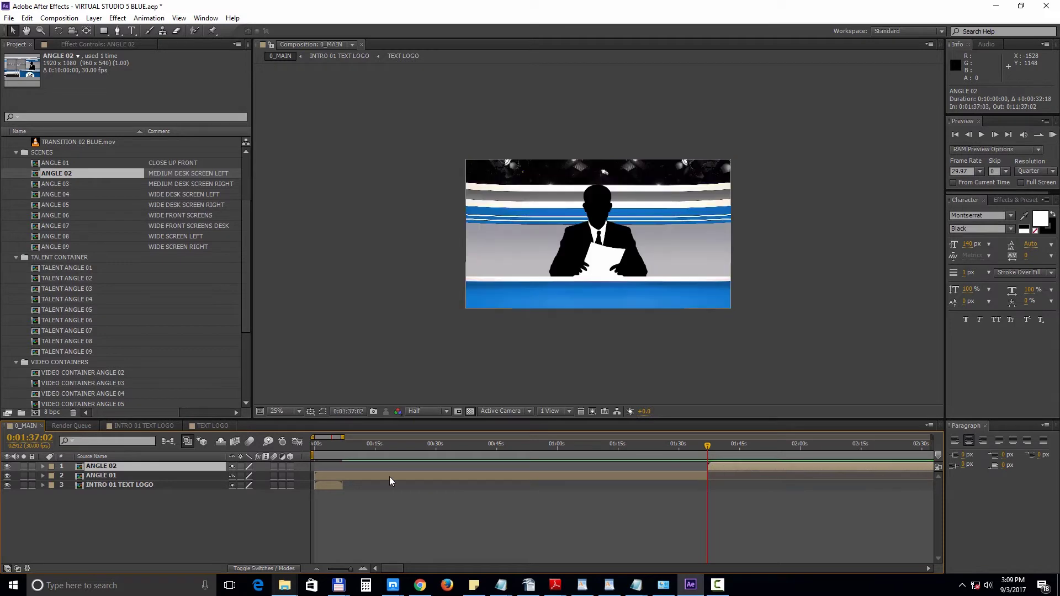
pyautogui.moveTo(389, 476); pyautogui.dragTo(430, 476)
pyautogui.click(661, 529)
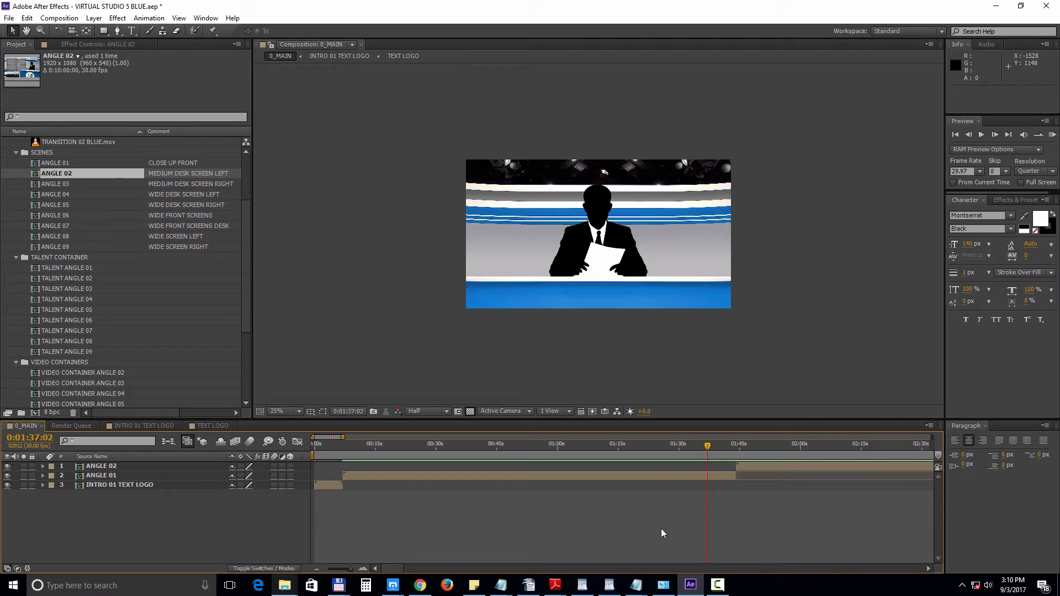
# Add TRANSITION 01_BLUE.mov to 0_MAIN starting at 0:00:05:29, over the intro-to-ANGLE 01 cut
pyautogui.scroll(3, 127, 215)
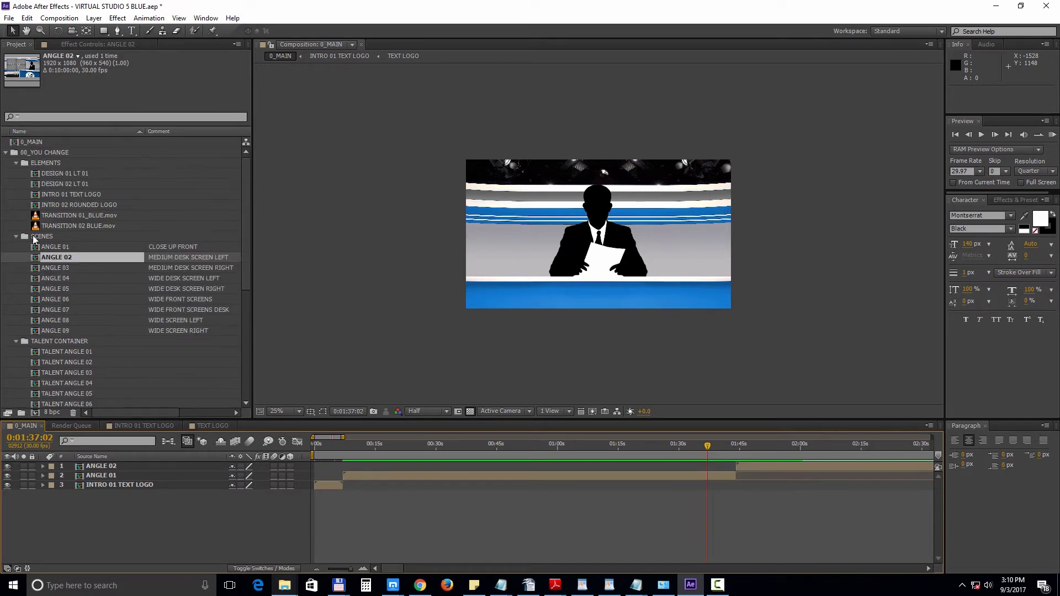
pyautogui.click(81, 218)
pyautogui.moveTo(92, 214); pyautogui.dragTo(117, 468)
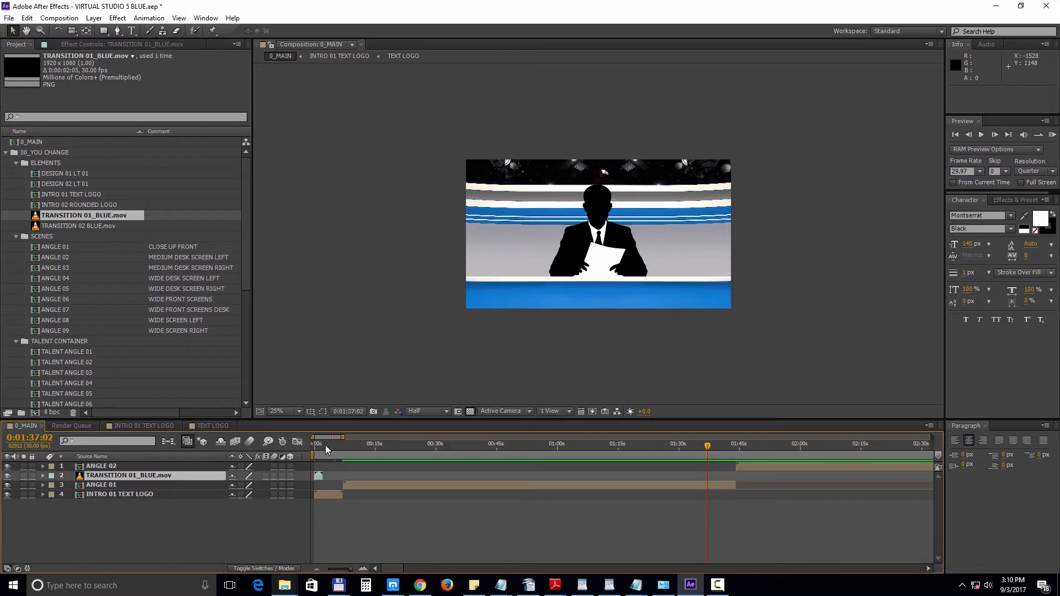
pyautogui.moveTo(325, 444); pyautogui.dragTo(339, 446)
pyautogui.press('[')
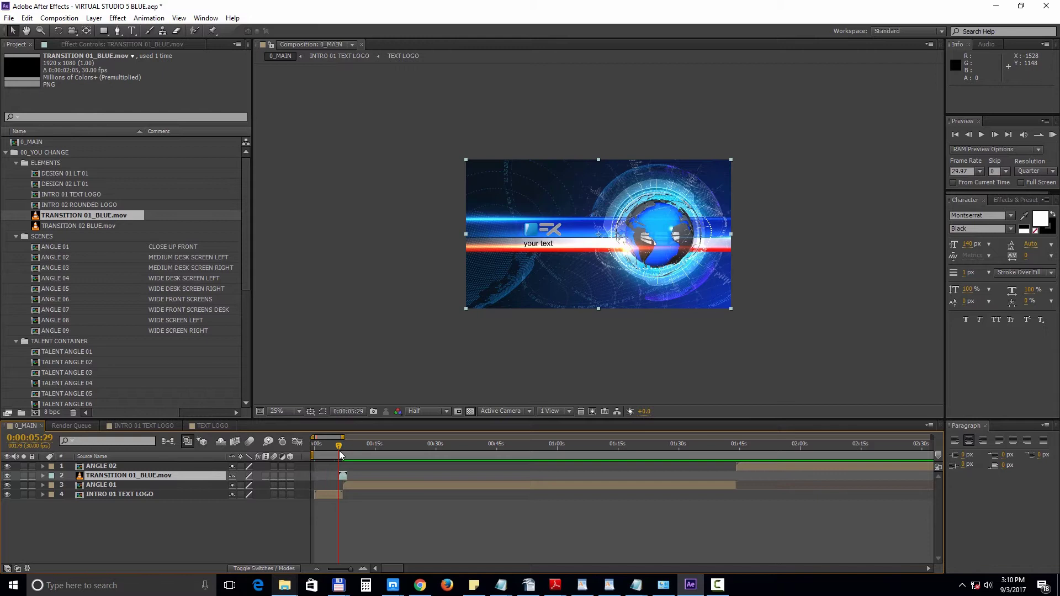
pyautogui.click(362, 569)
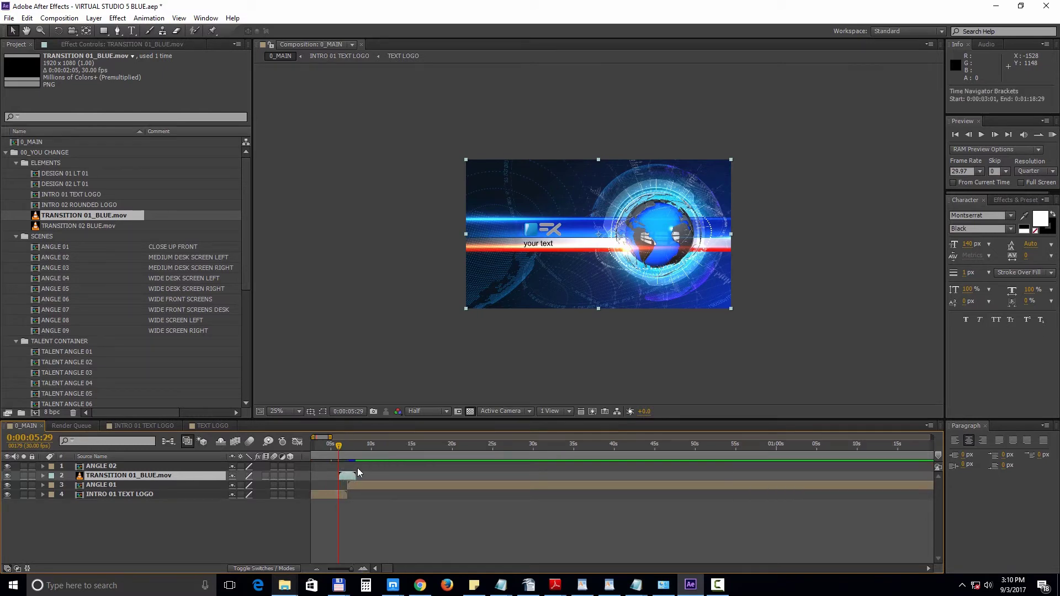
pyautogui.moveTo(342, 453)
pyautogui.mouseDown()
pyautogui.moveTo(335, 447)
pyautogui.moveTo(359, 445)
pyautogui.mouseUp()
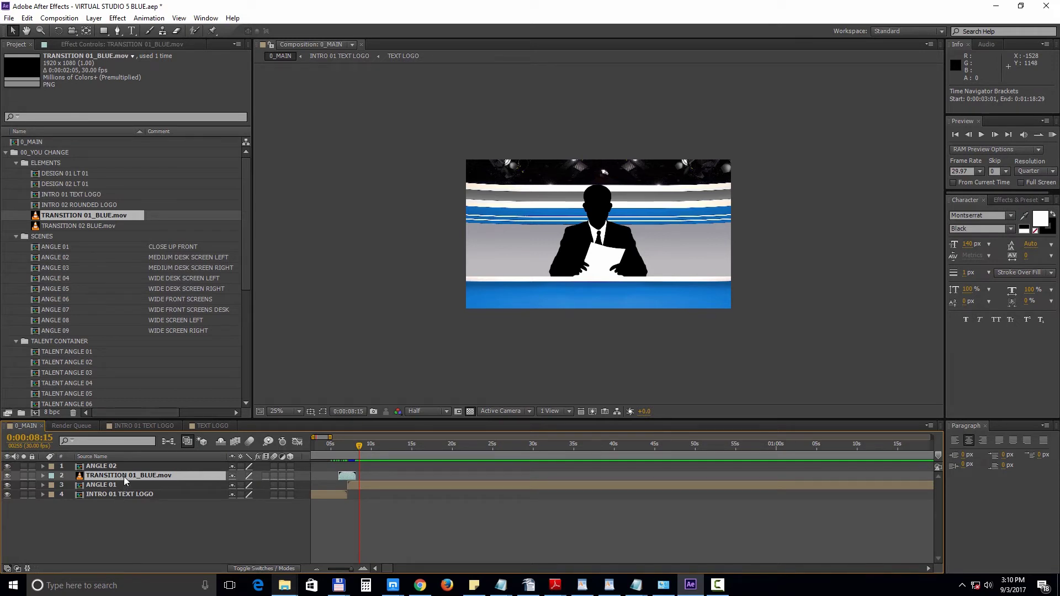
# Duplicate the transition, place the copy above ANGLE 02, and align it to 1:43:05
pyautogui.hotkey('ctrl', 'd')
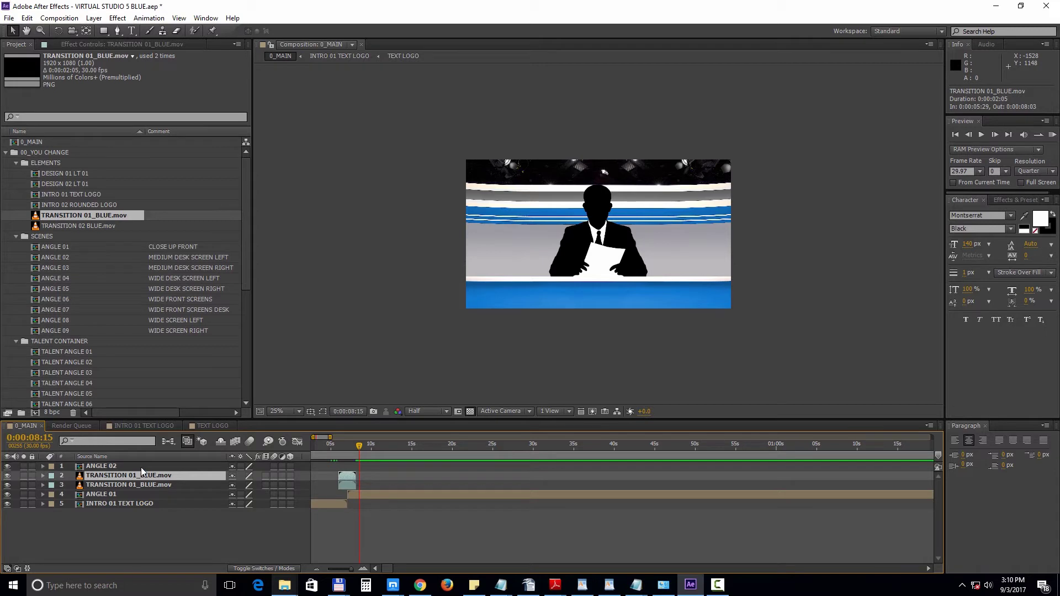
pyautogui.click(141, 467)
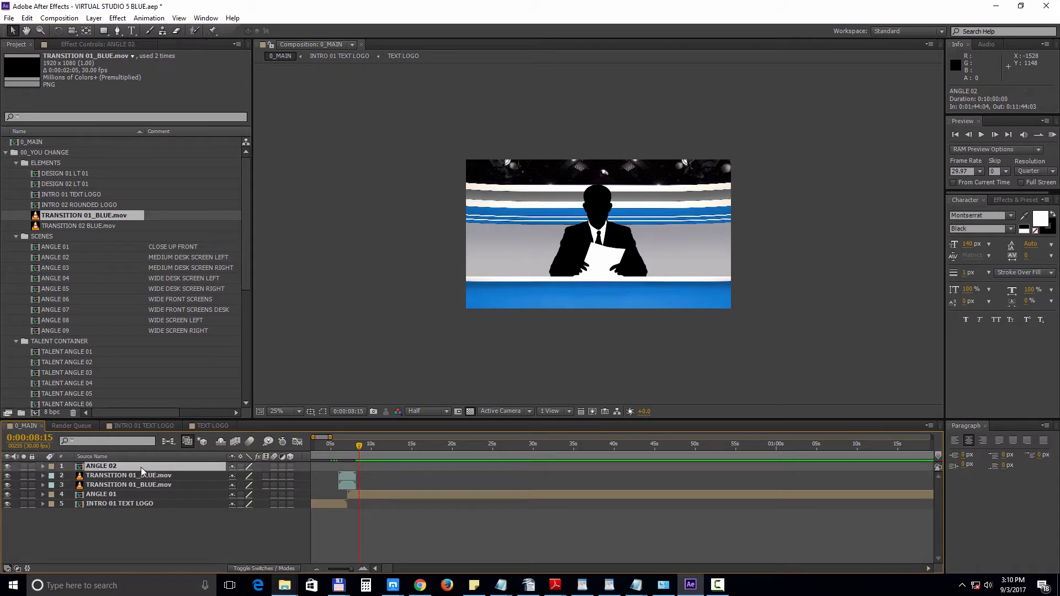
pyautogui.press('i')
pyautogui.click(146, 477)
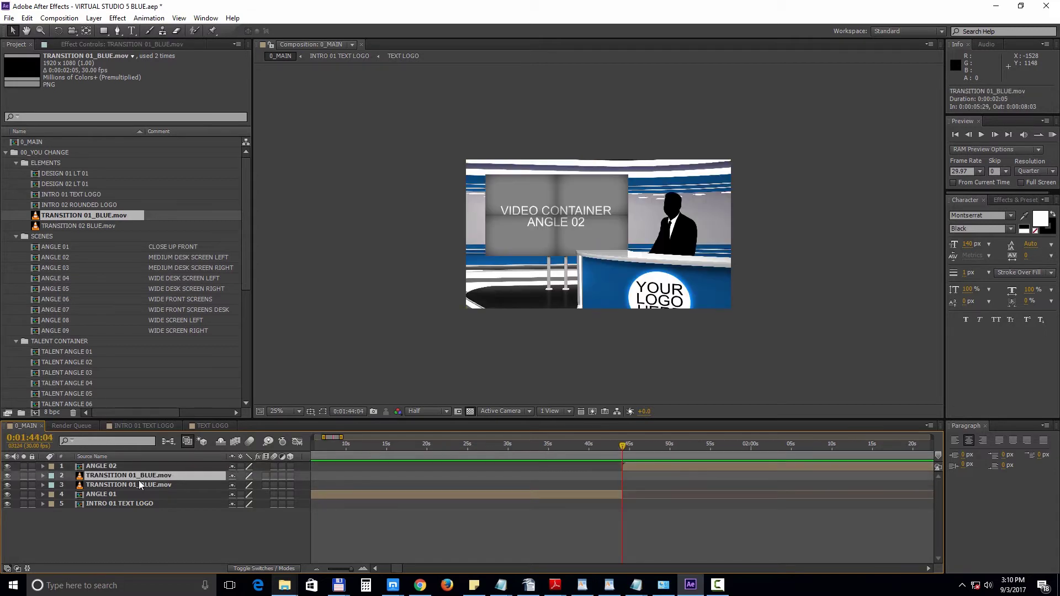
pyautogui.moveTo(138, 476); pyautogui.dragTo(139, 466)
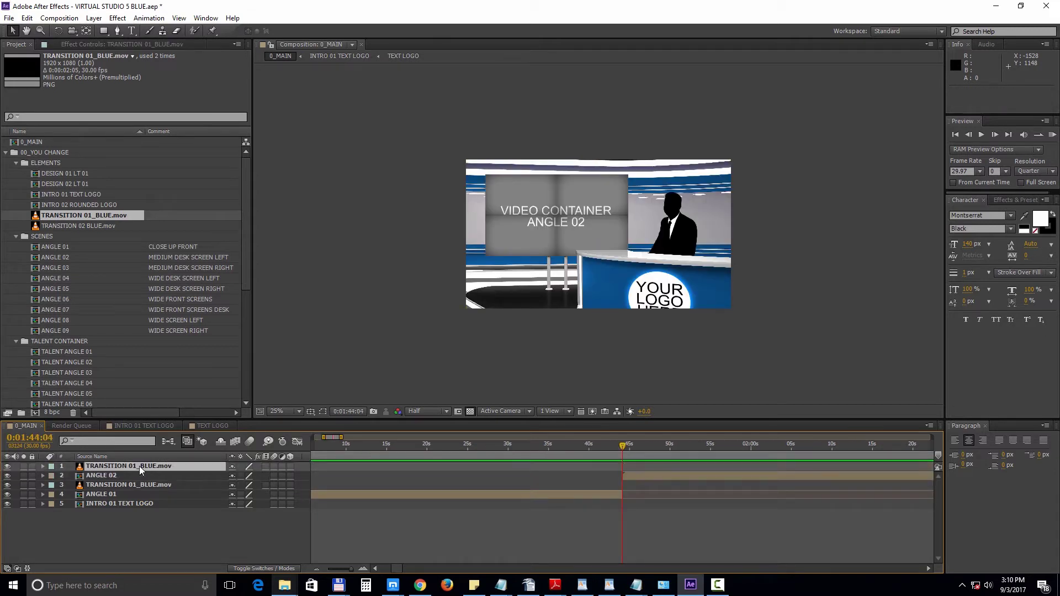
pyautogui.moveTo(638, 465); pyautogui.dragTo(629, 465)
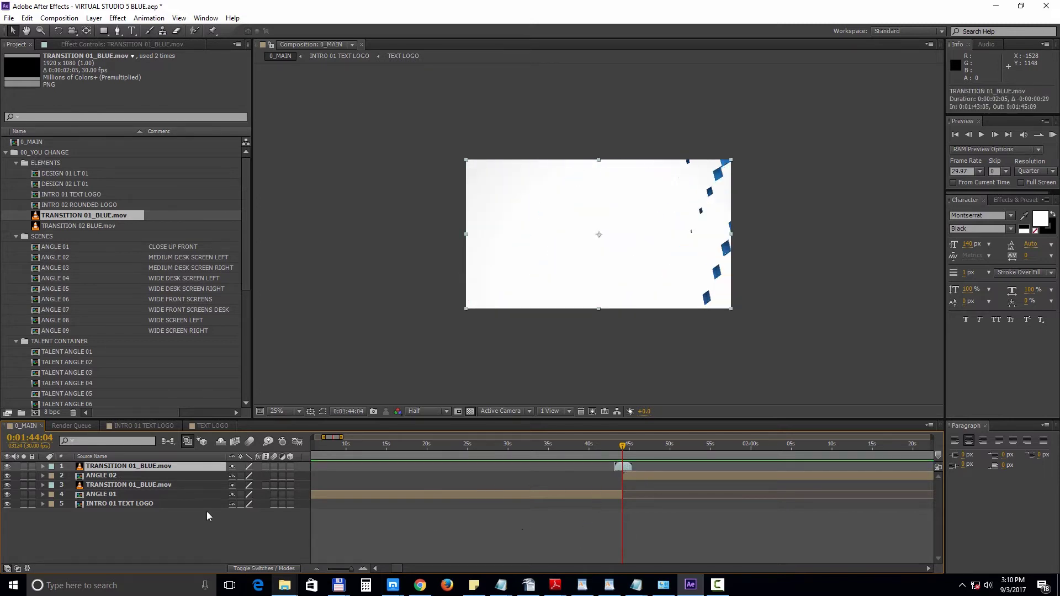
# Open the ANGLE 01 precomp, then its TALENT ANGLE 01 comp holding MAN AT DESK.png
pyautogui.click(379, 539)
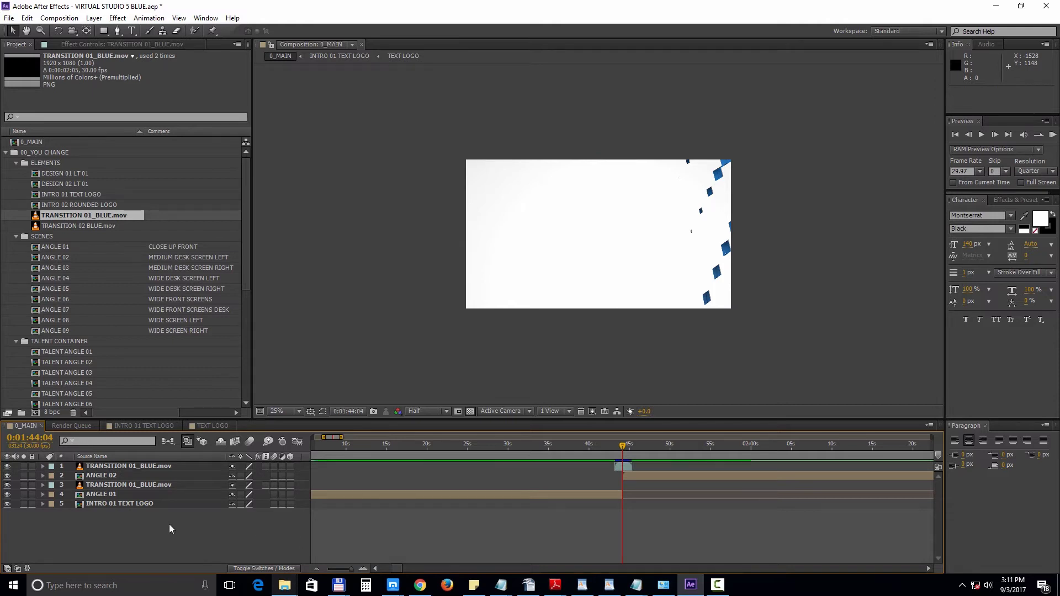
pyautogui.doubleClick(134, 495)
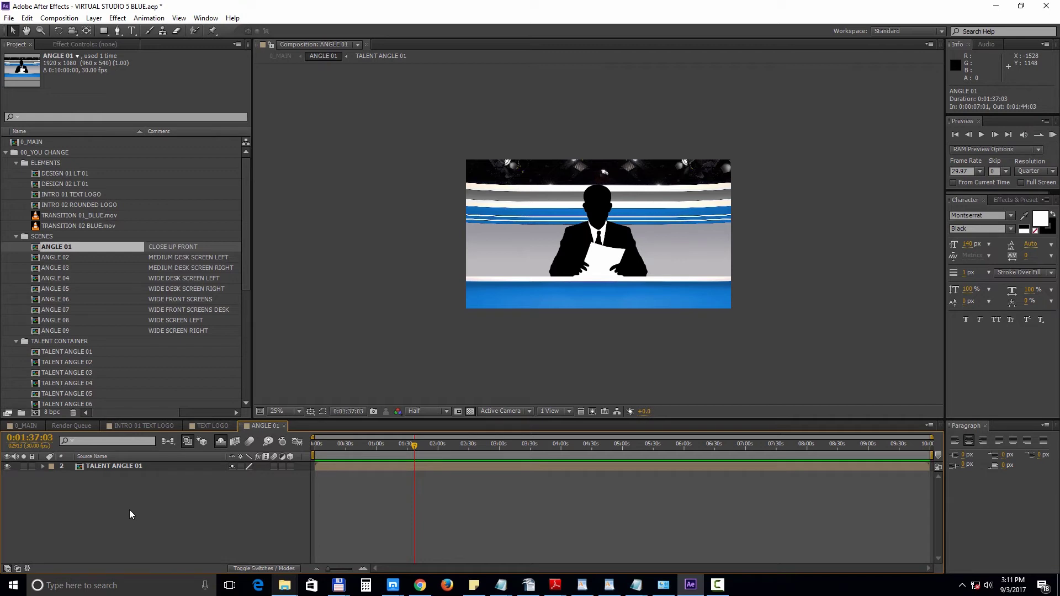
pyautogui.doubleClick(125, 468)
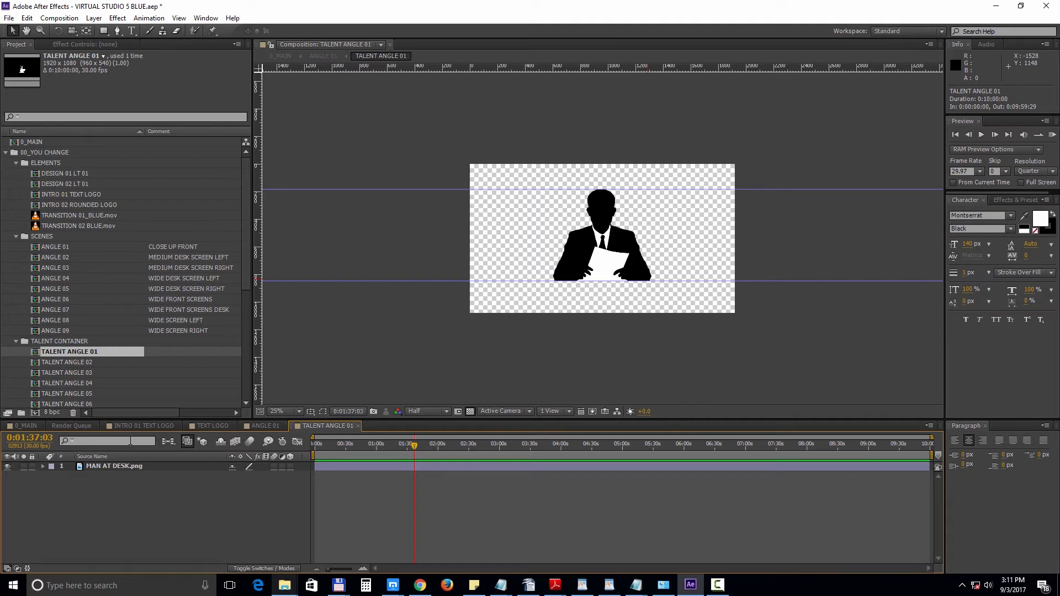
# Import the green screen spokesperson example.mov clip and add it to TALENT ANGLE 01
pyautogui.click(6, 152)
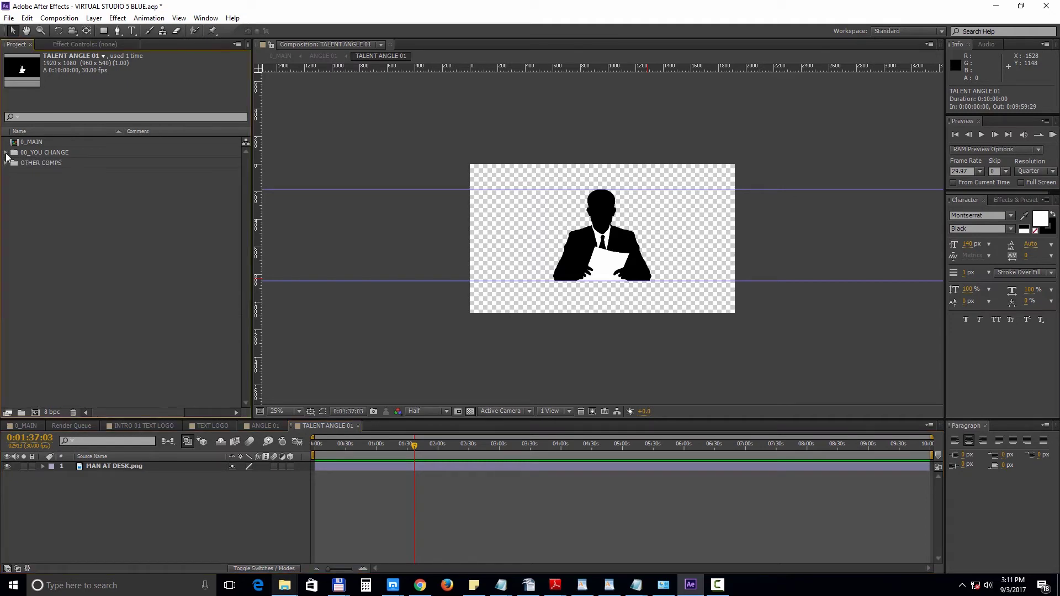
pyautogui.click(28, 239)
pyautogui.click(9, 18)
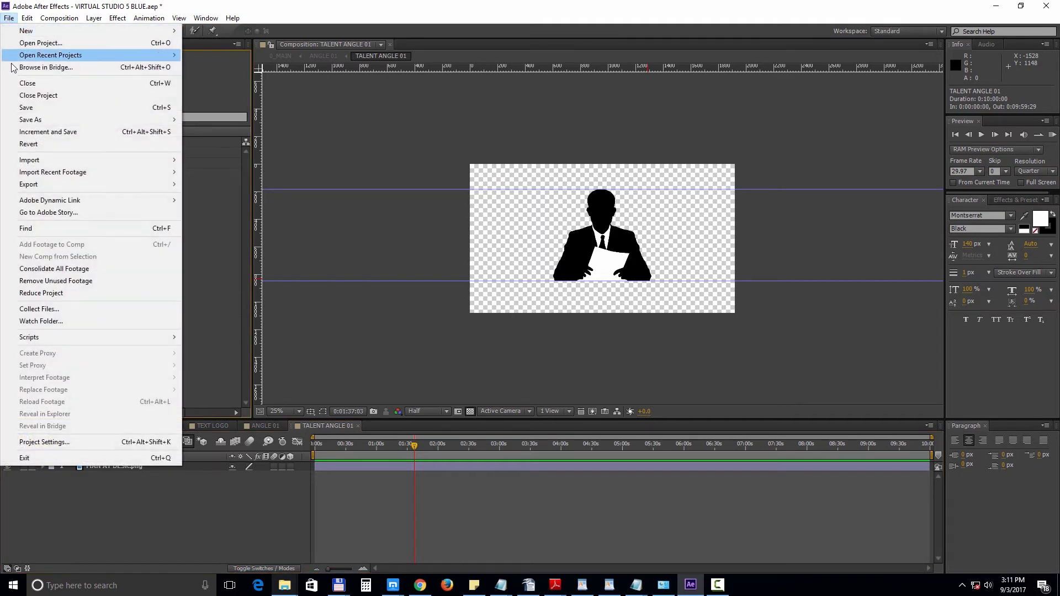
pyautogui.moveTo(39, 161)
pyautogui.click(243, 160)
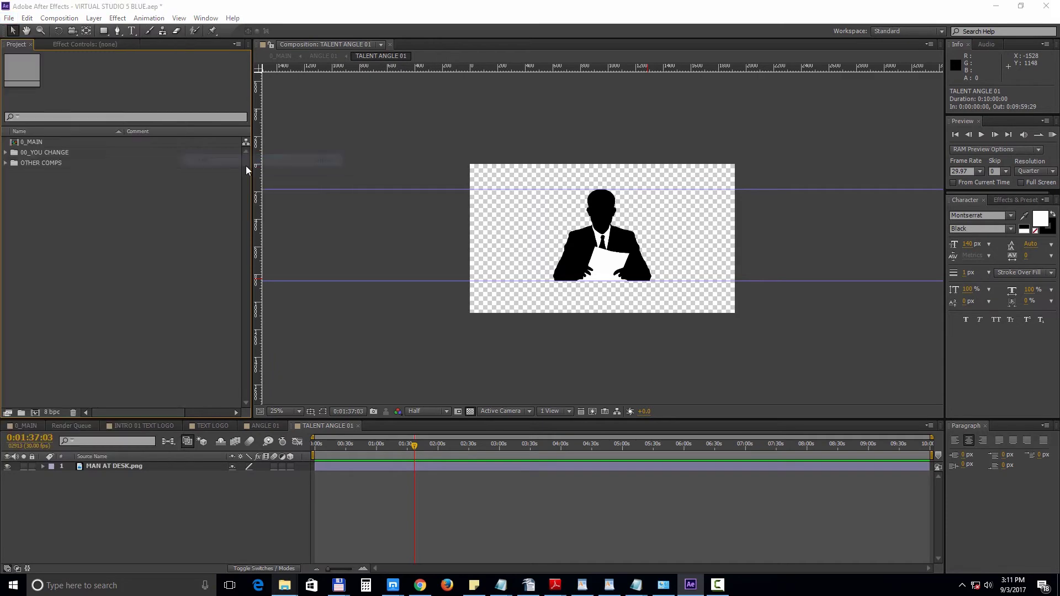
pyautogui.doubleClick(403, 247)
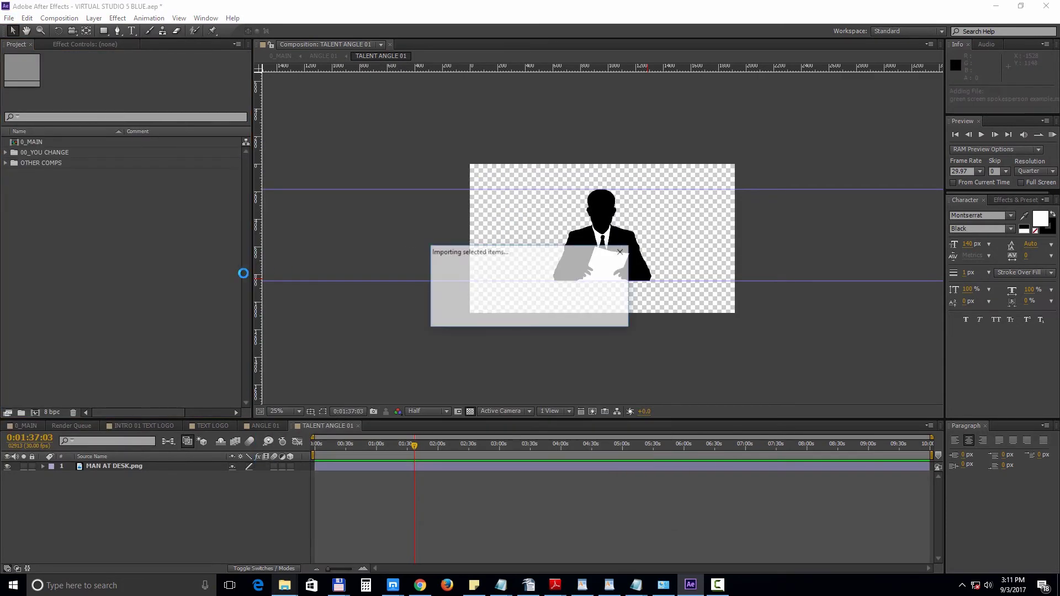
pyautogui.moveTo(100, 167); pyautogui.dragTo(599, 243)
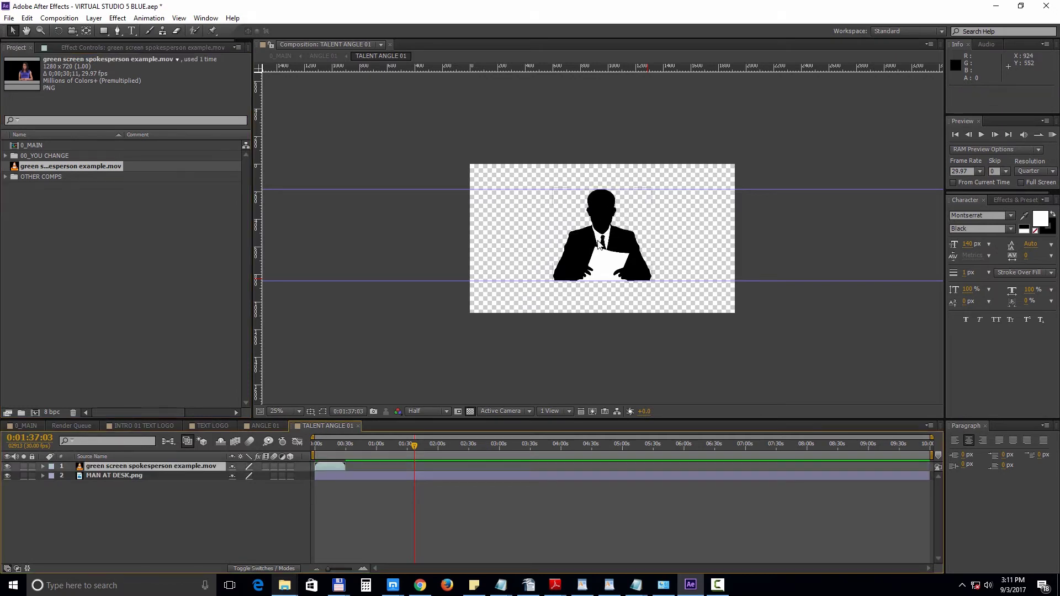
# At 0:00:17:07, hide MAN AT DESK.png and shift the spokesperson slightly left
pyautogui.click(332, 448)
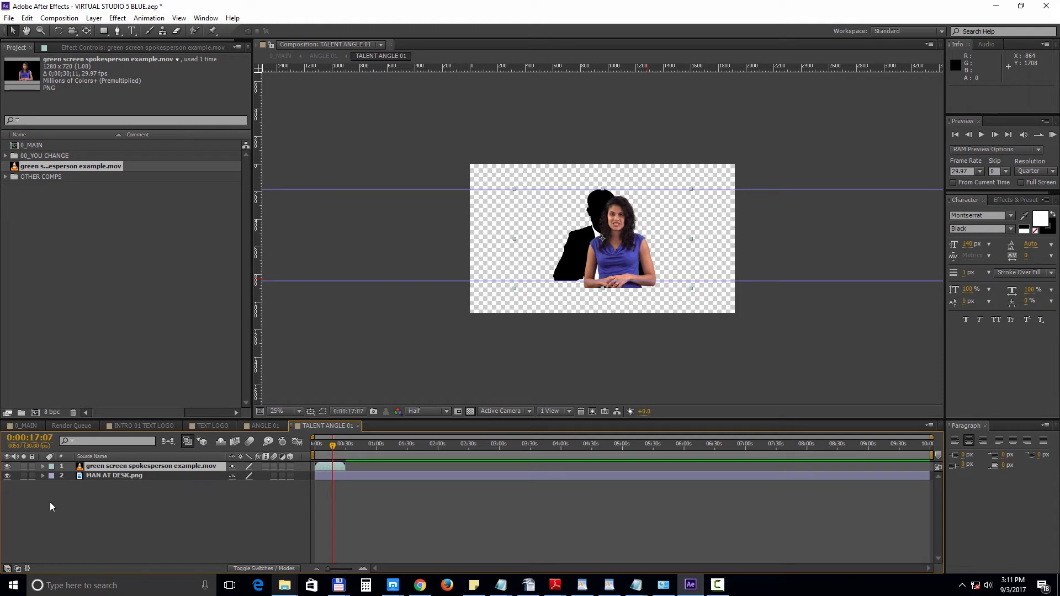
pyautogui.click(7, 476)
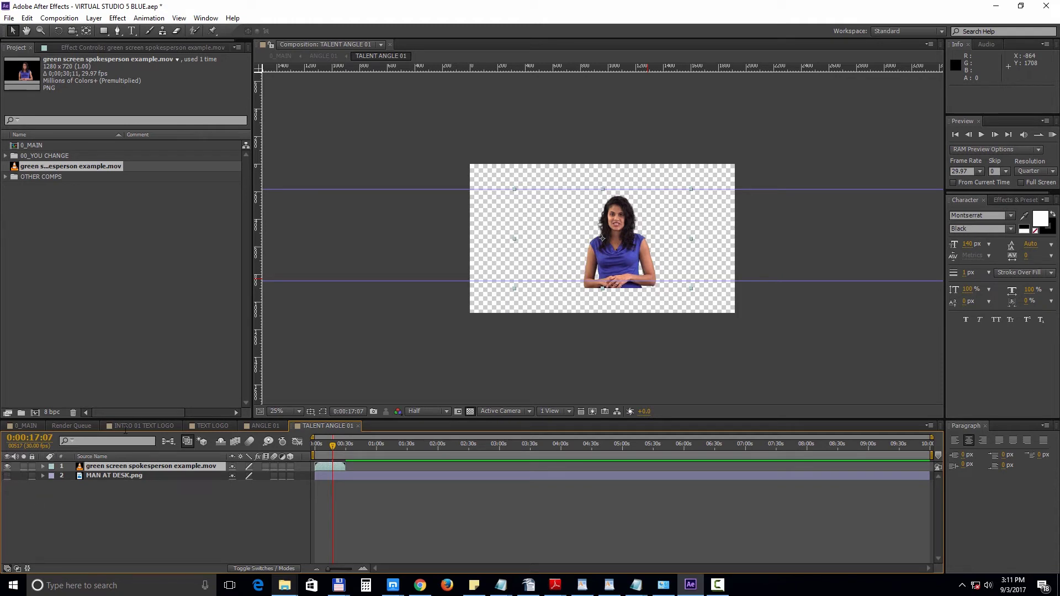
pyautogui.moveTo(611, 237); pyautogui.dragTo(592, 238)
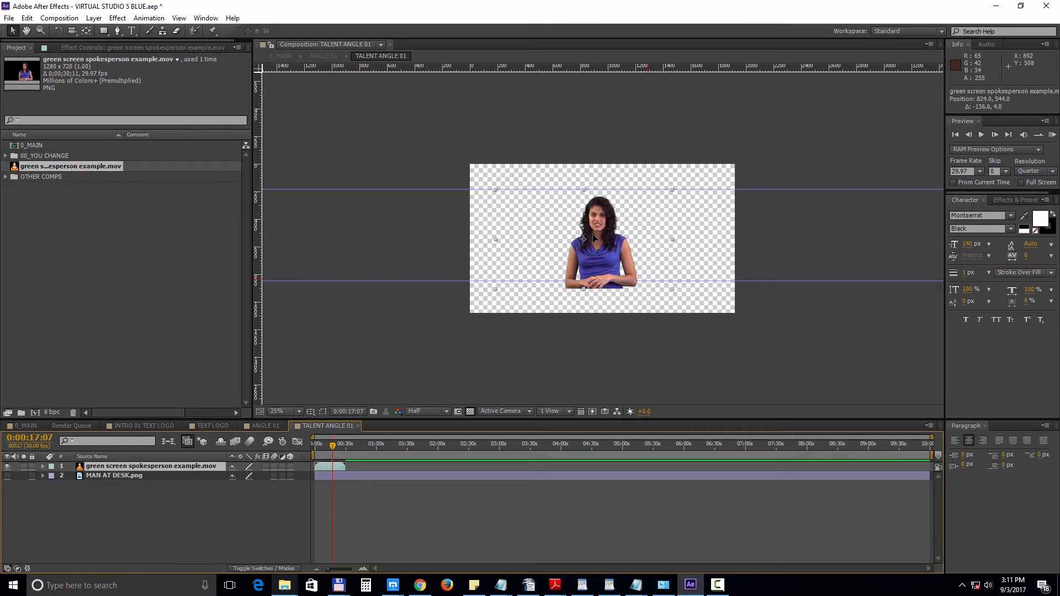
pyautogui.click(234, 524)
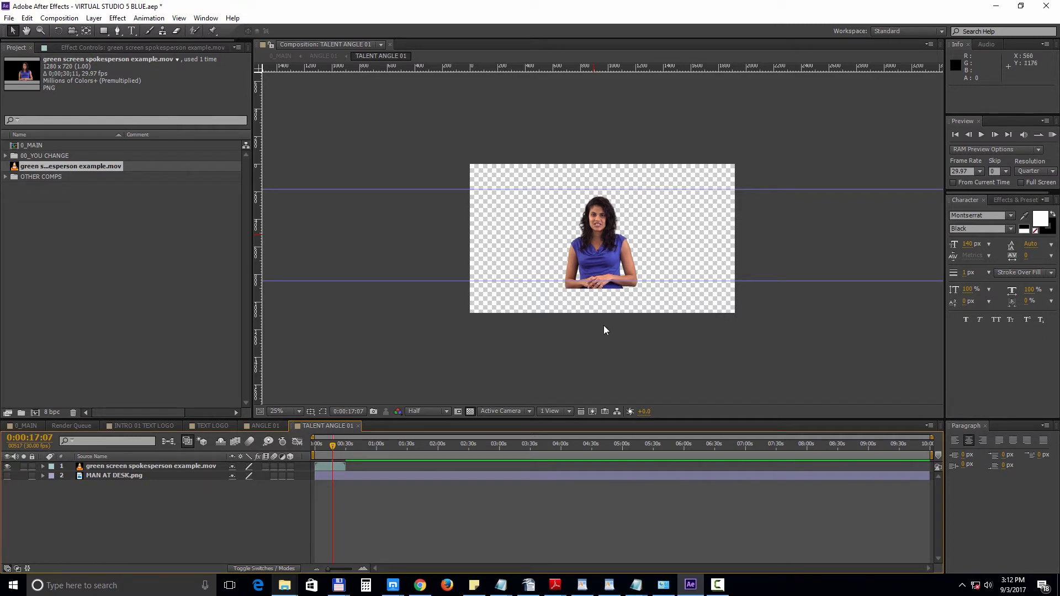
# Draw a rectangular Mask 1 around the spokesperson and preview her in ANGLE 01
pyautogui.click(106, 35)
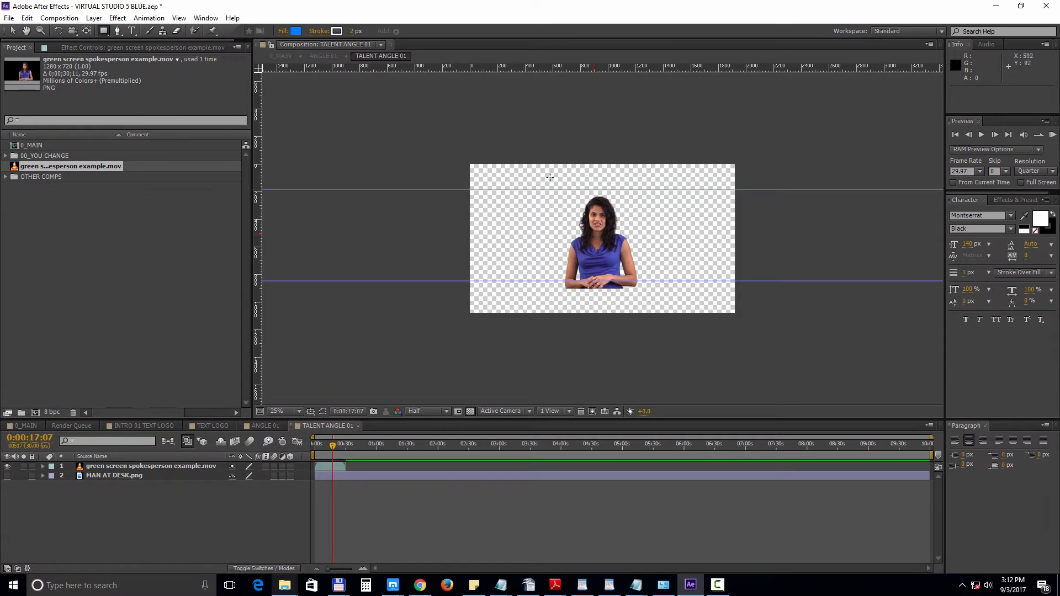
pyautogui.click(191, 466)
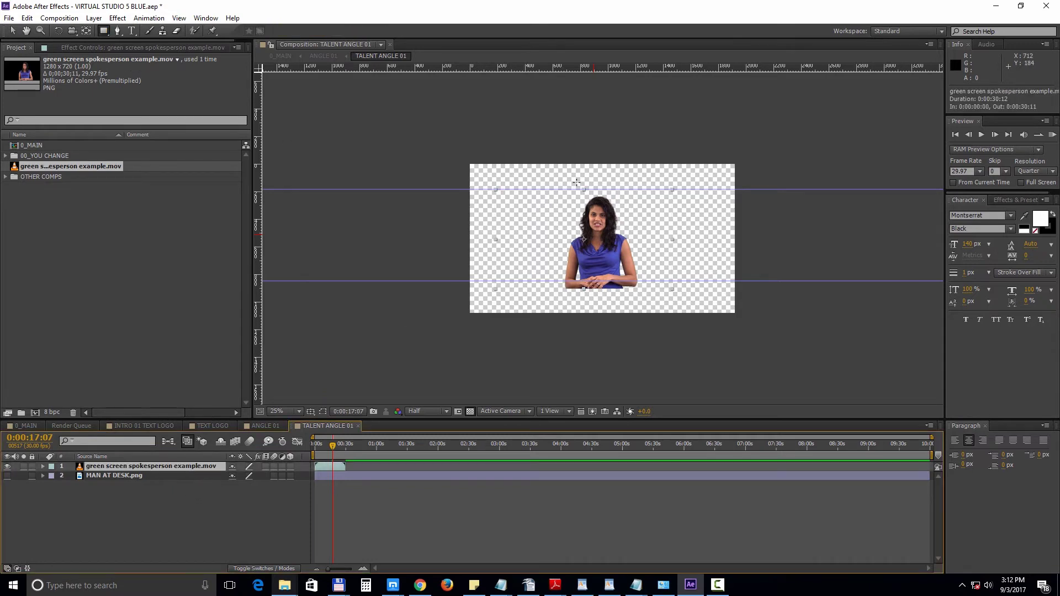
pyautogui.moveTo(551, 189); pyautogui.dragTo(655, 281)
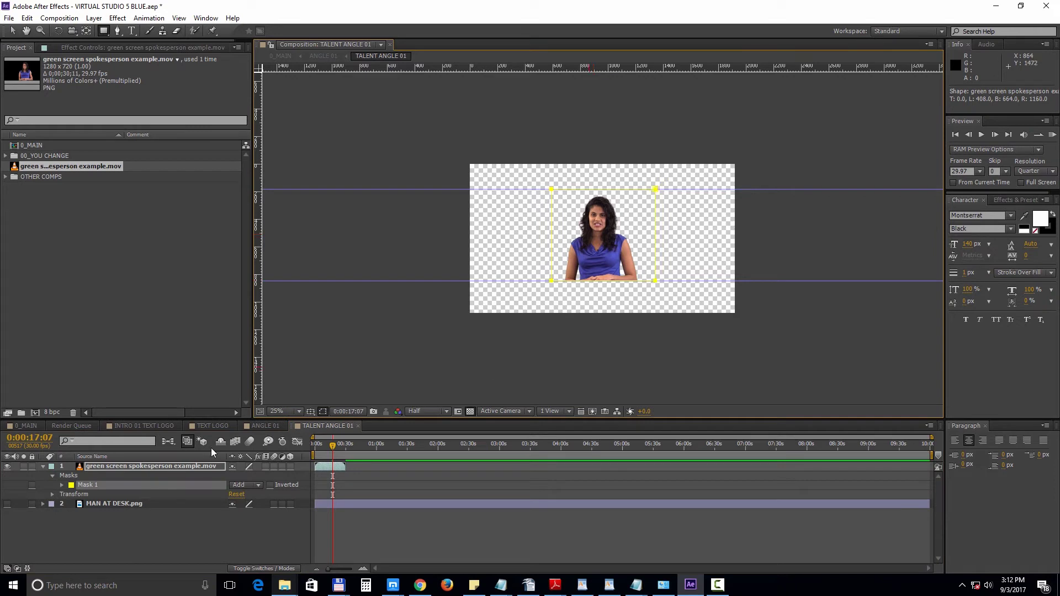
pyautogui.click(264, 425)
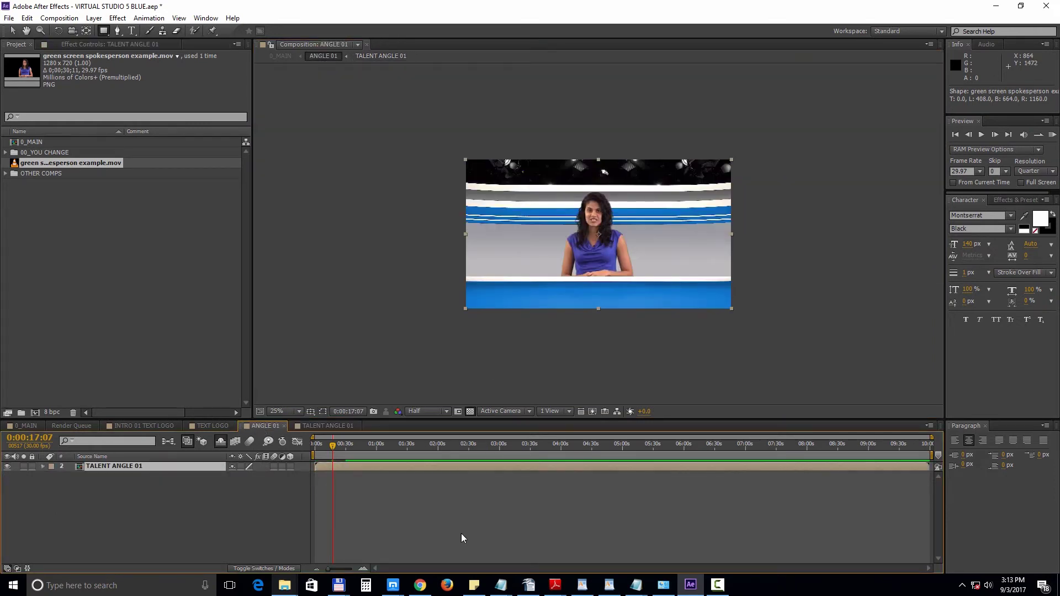
# From 0_MAIN, open ANGLE 02 and then its VIDEO CONTAINER ANGLE 02 composition
pyautogui.click(25, 425)
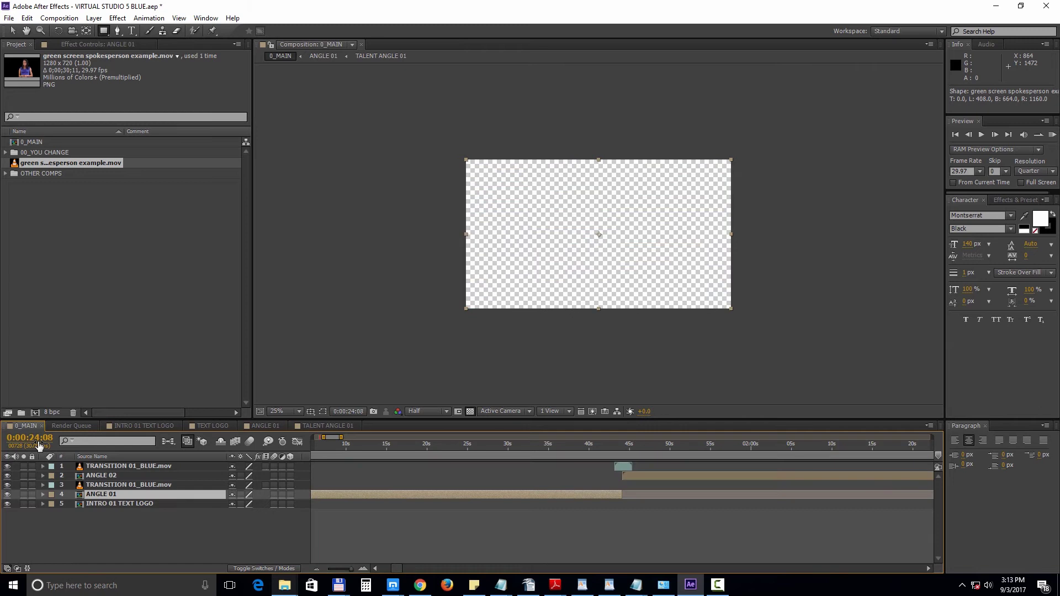
pyautogui.doubleClick(98, 475)
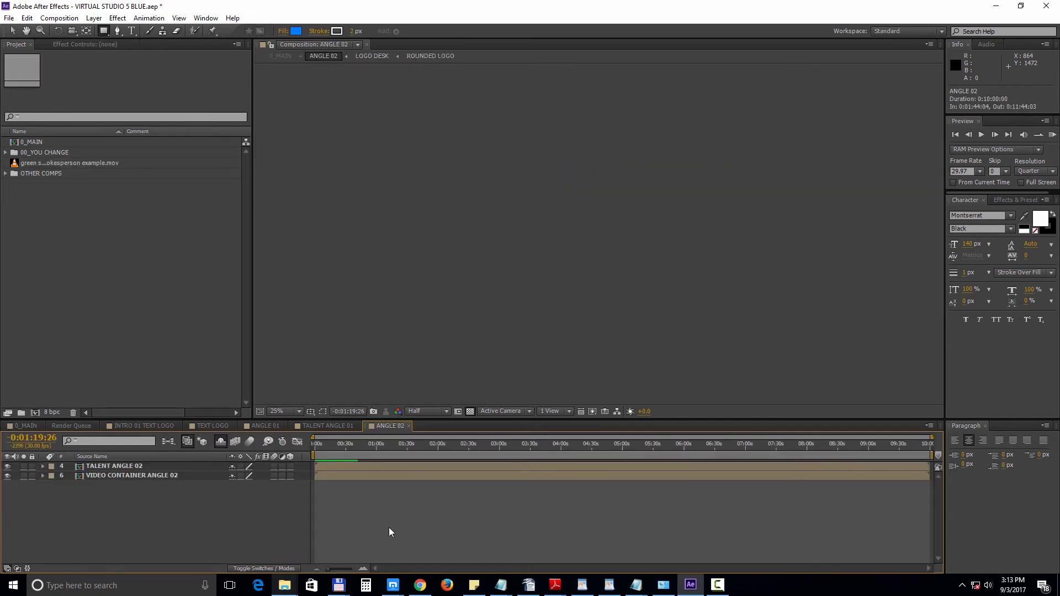
pyautogui.doubleClick(160, 476)
pyautogui.click(488, 447)
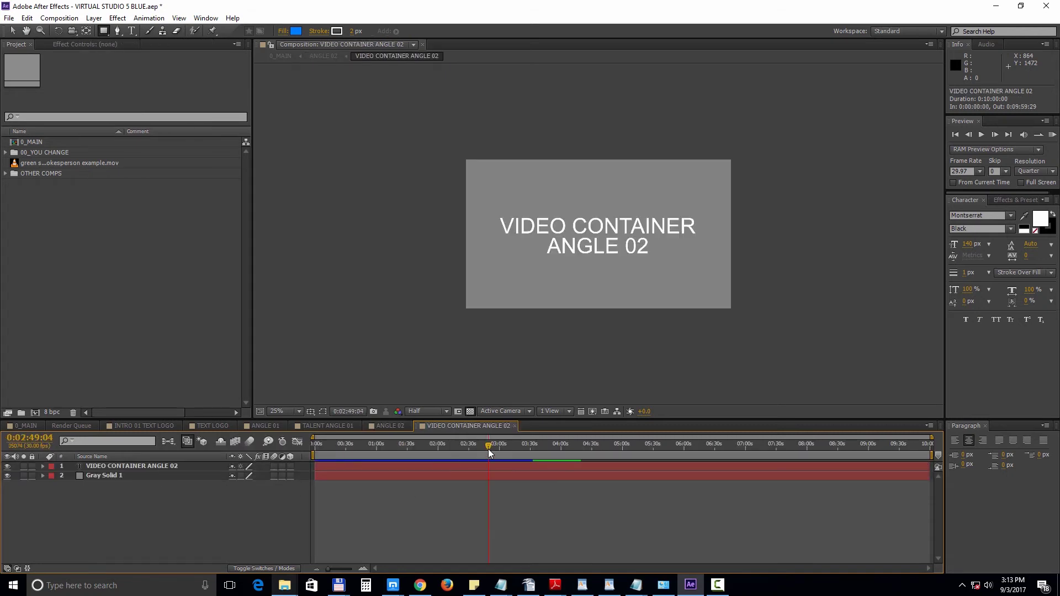
# Import 07.mov and place it into the VIDEO CONTAINER ANGLE 02 composition
pyautogui.click(9, 17)
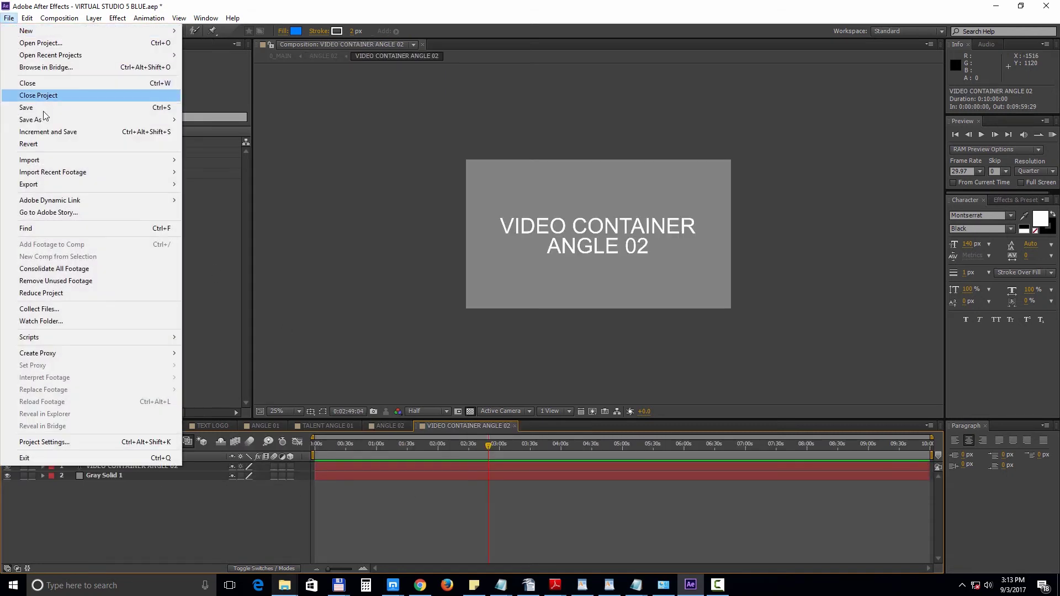
pyautogui.moveTo(62, 173)
pyautogui.moveTo(181, 159)
pyautogui.click(213, 159)
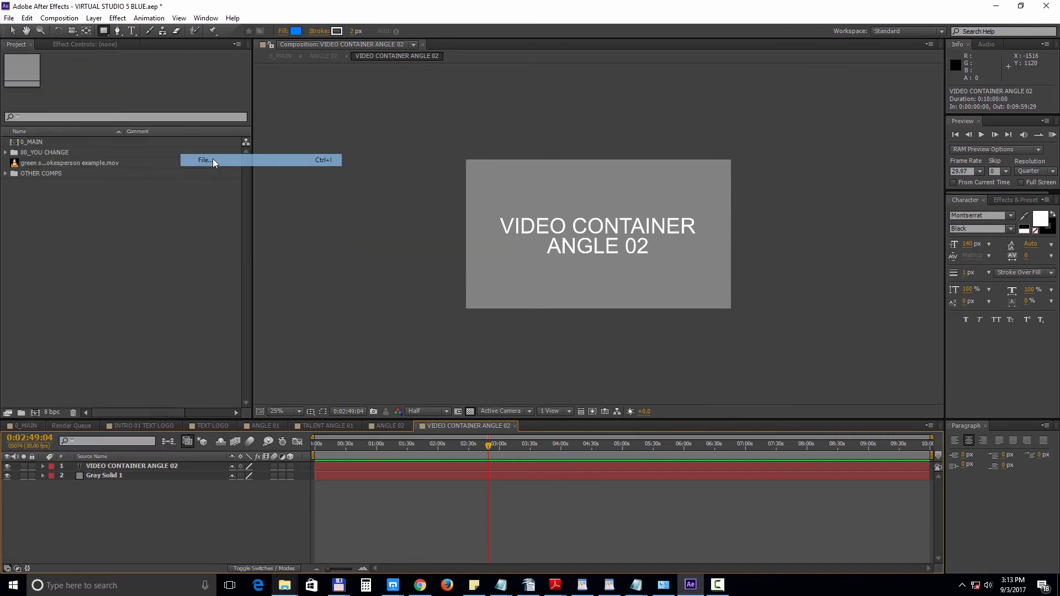
pyautogui.doubleClick(350, 224)
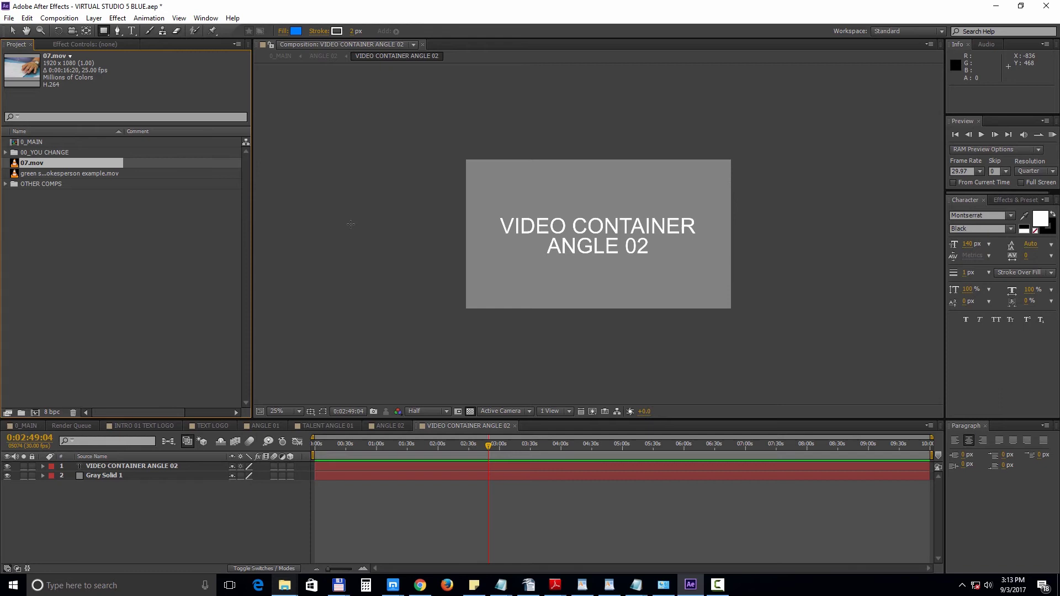
pyautogui.moveTo(71, 164); pyautogui.dragTo(603, 229)
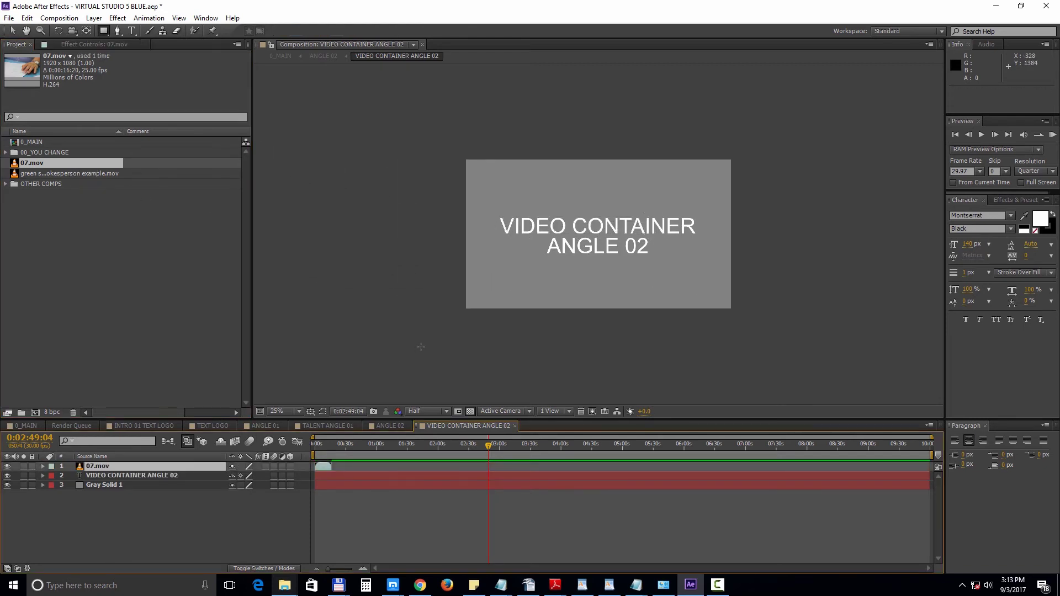
# Hide the placeholder title and Gray Solid 1 layers, then view the ANGLE 02 studio scene
pyautogui.click(323, 444)
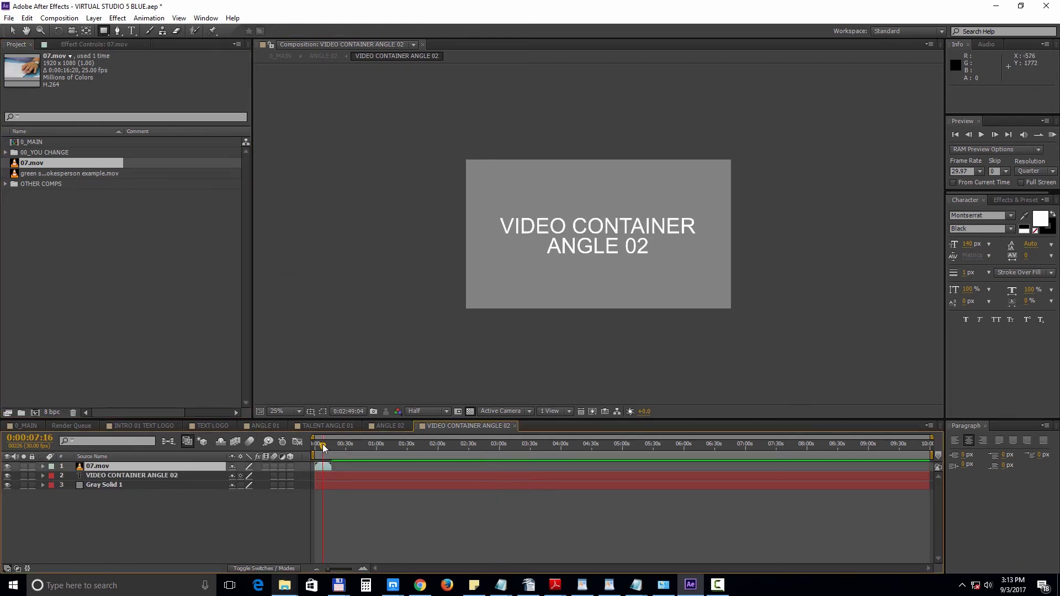
pyautogui.click(7, 485)
pyautogui.click(8, 475)
pyautogui.click(51, 511)
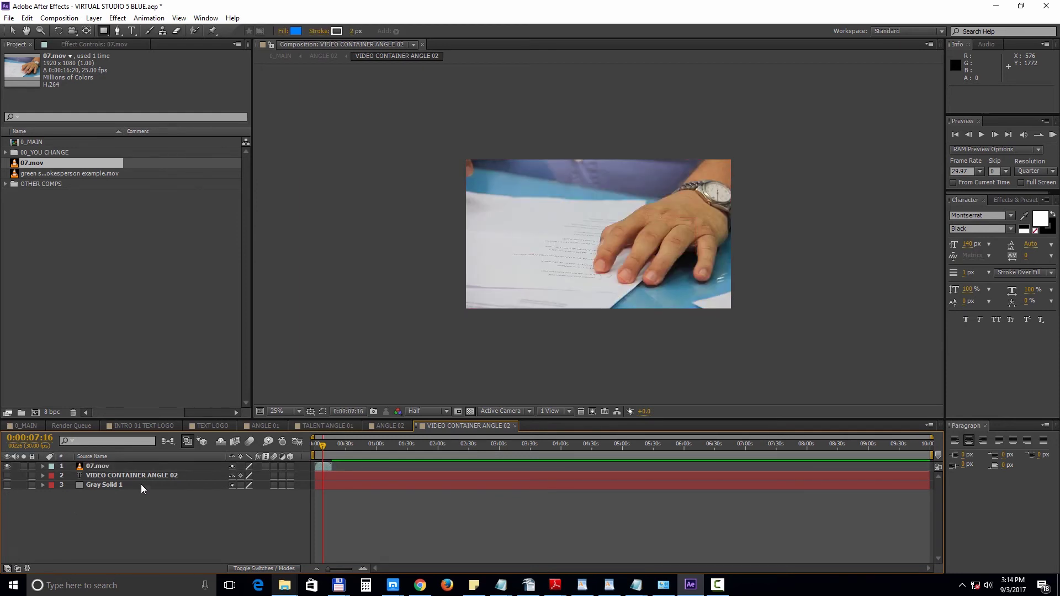
pyautogui.click(381, 426)
pyautogui.click(585, 445)
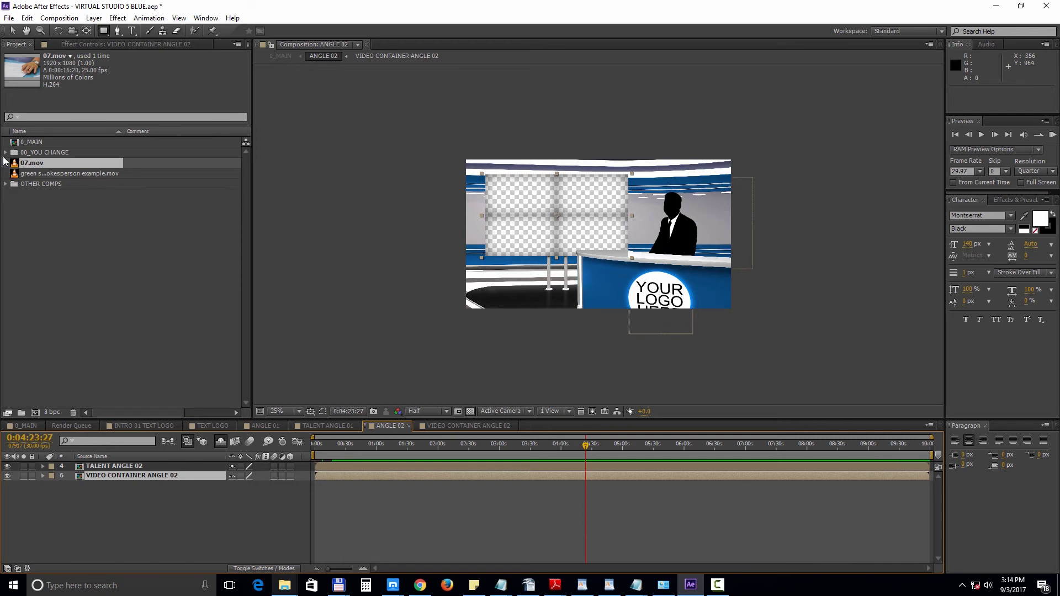
# Open the ROUNDED LOGO comp from 00_YOU CHANGE and add logo.png as a layer
pyautogui.click(5, 152)
pyautogui.scroll(-5, 78, 254)
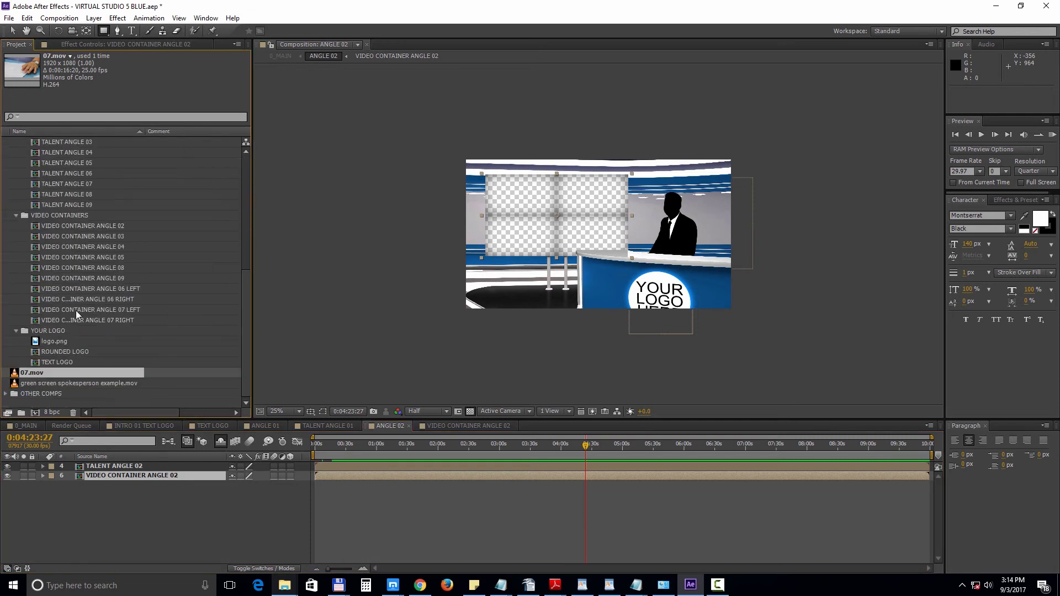
pyautogui.doubleClick(78, 352)
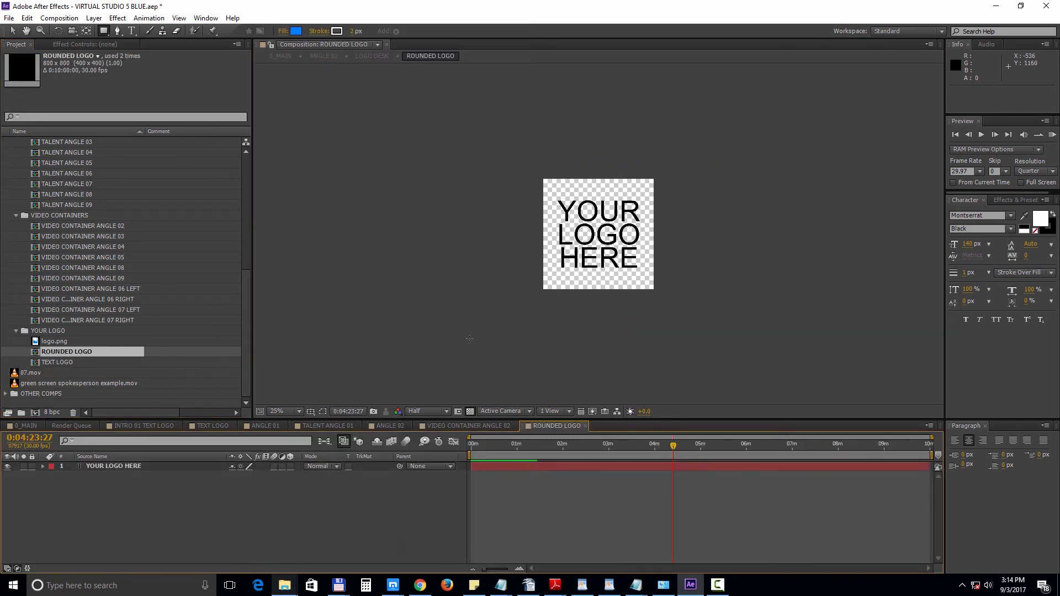
pyautogui.click(68, 343)
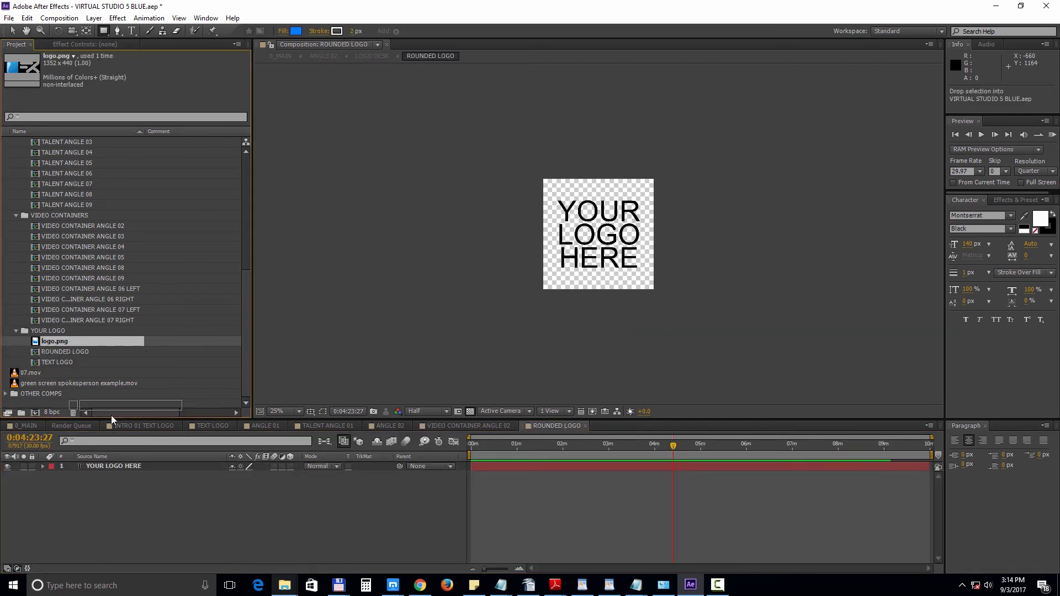
pyautogui.moveTo(120, 464); pyautogui.dragTo(108, 464)
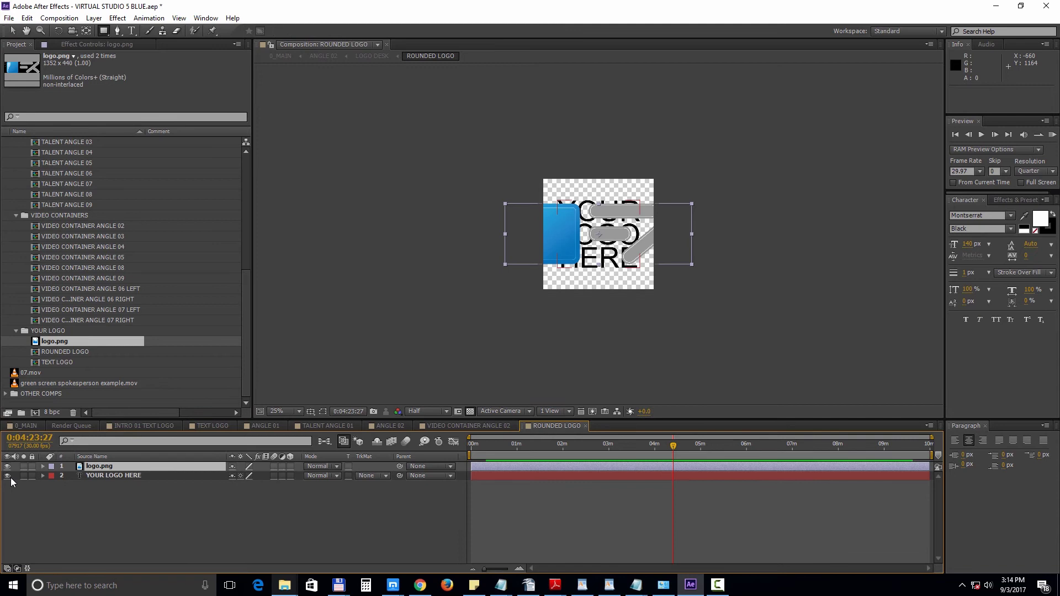
# Hide the YOUR LOGO HERE text, scale the logo to 86%, and view it in ANGLE 02
pyautogui.click(11, 478)
pyautogui.press('s')
pyautogui.moveTo(262, 475); pyautogui.dragTo(236, 478)
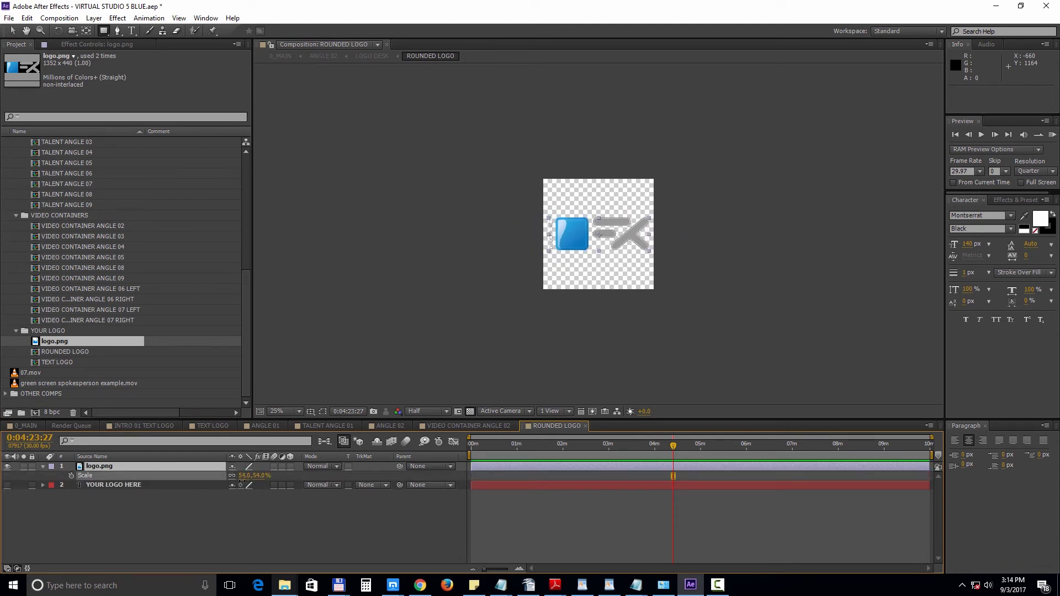
pyautogui.click(393, 426)
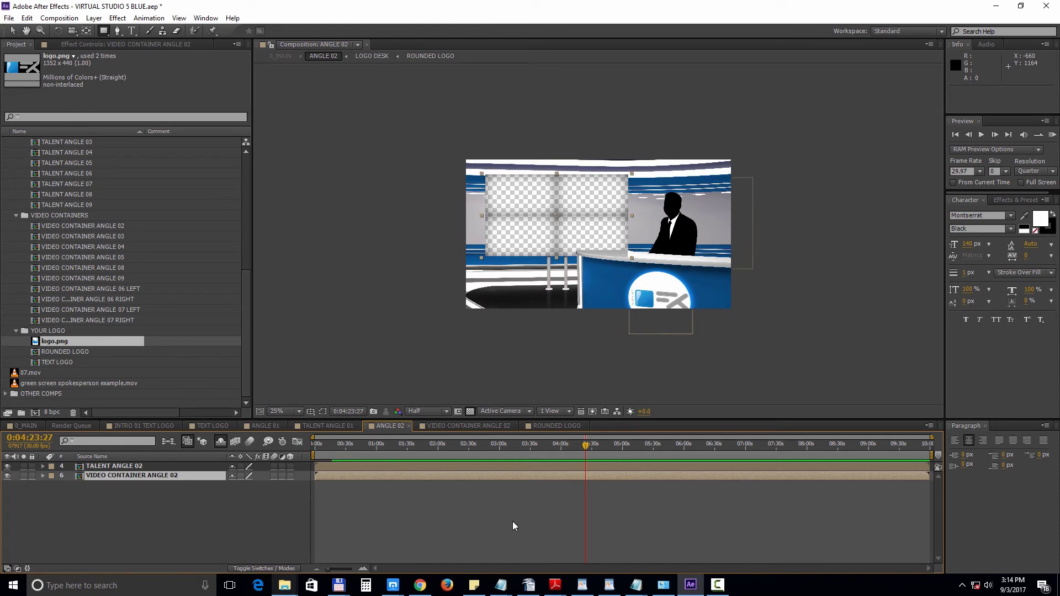
# Place the DESIGN 01 LT 01 lower third in 0_MAIN starting at 0:01:52:11 and preview it
pyautogui.click(28, 425)
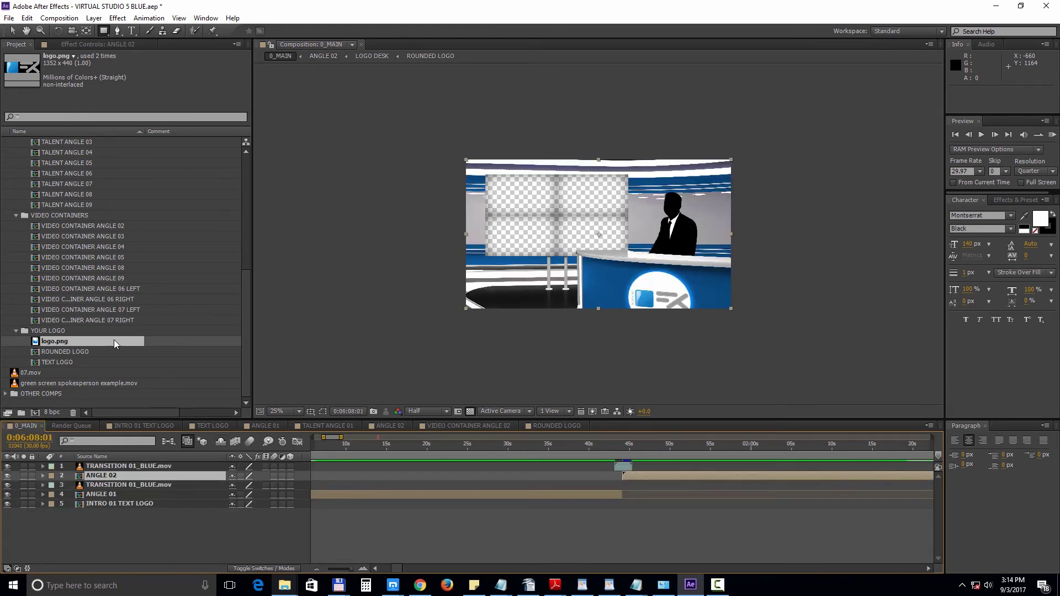
pyautogui.scroll(7, 114, 342)
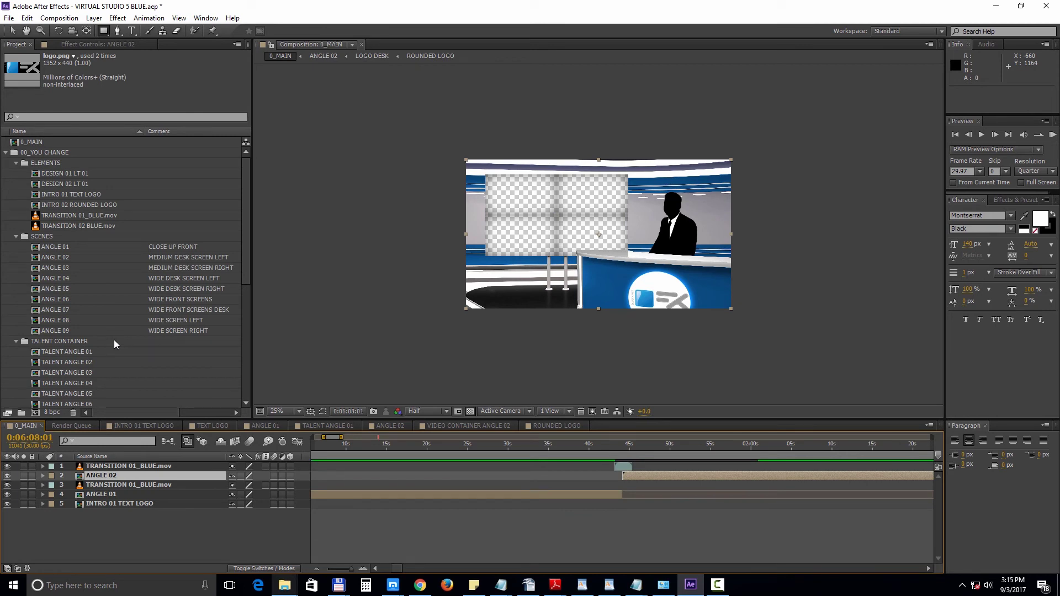
pyautogui.click(72, 174)
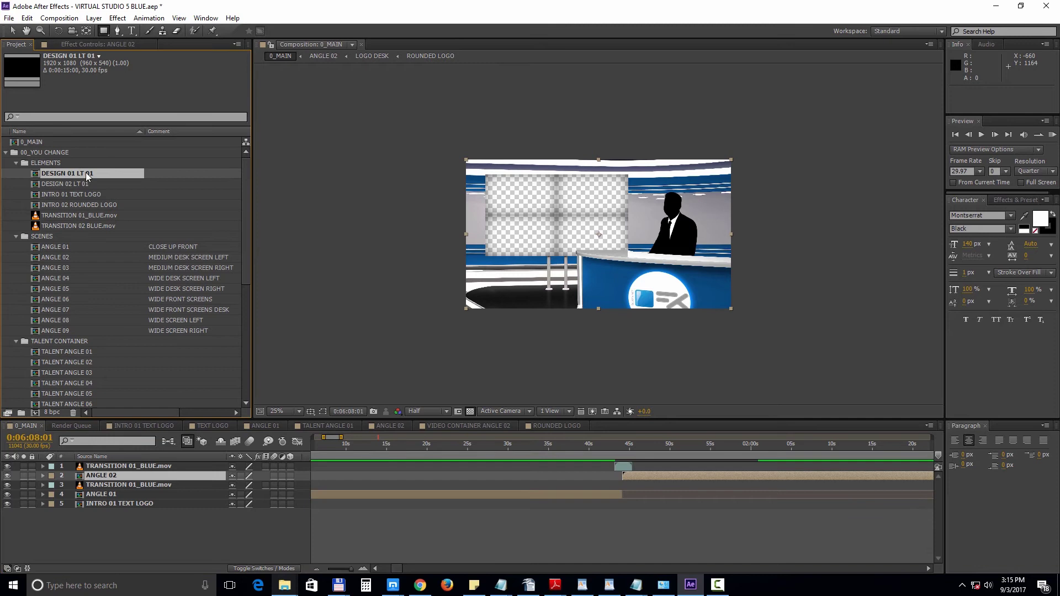
pyautogui.moveTo(86, 177); pyautogui.dragTo(153, 468)
pyautogui.click(689, 445)
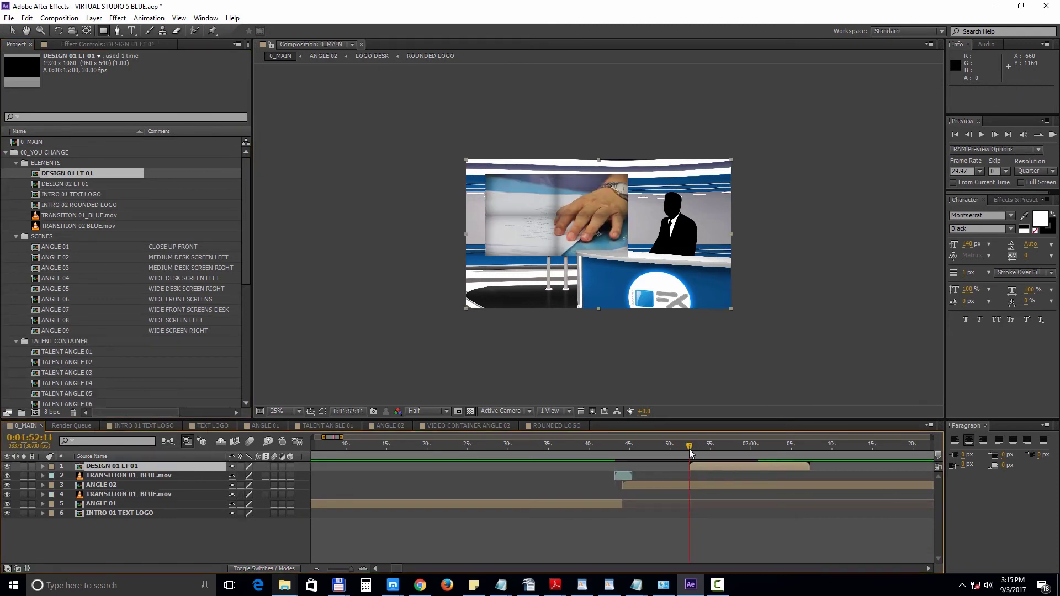
pyautogui.click(738, 445)
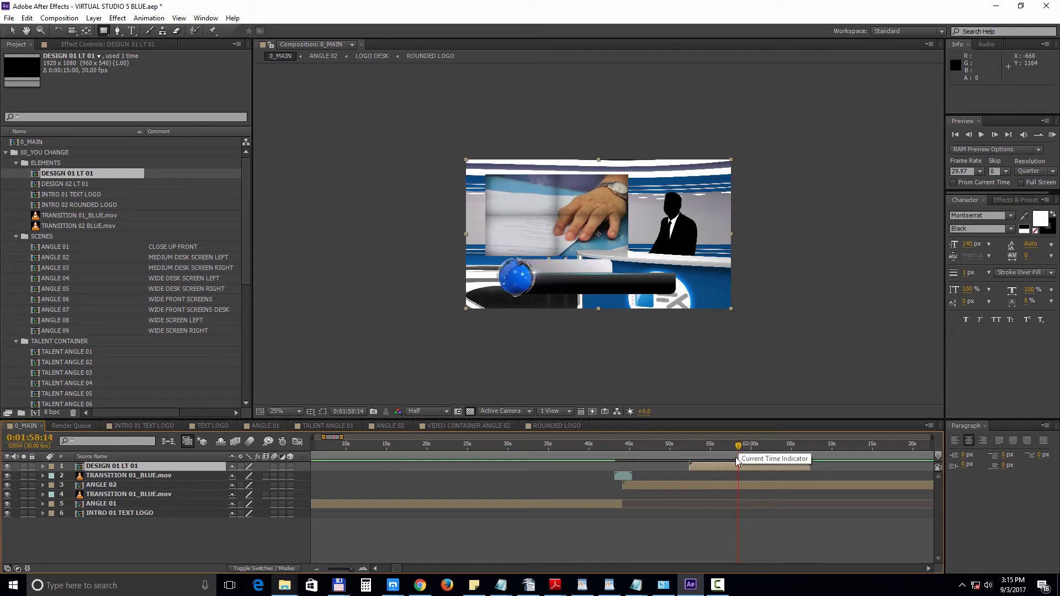
# In DESIGN 01 LT 01, retype the TEXT COMMENT HERE line as "your text"
pyautogui.doubleClick(745, 465)
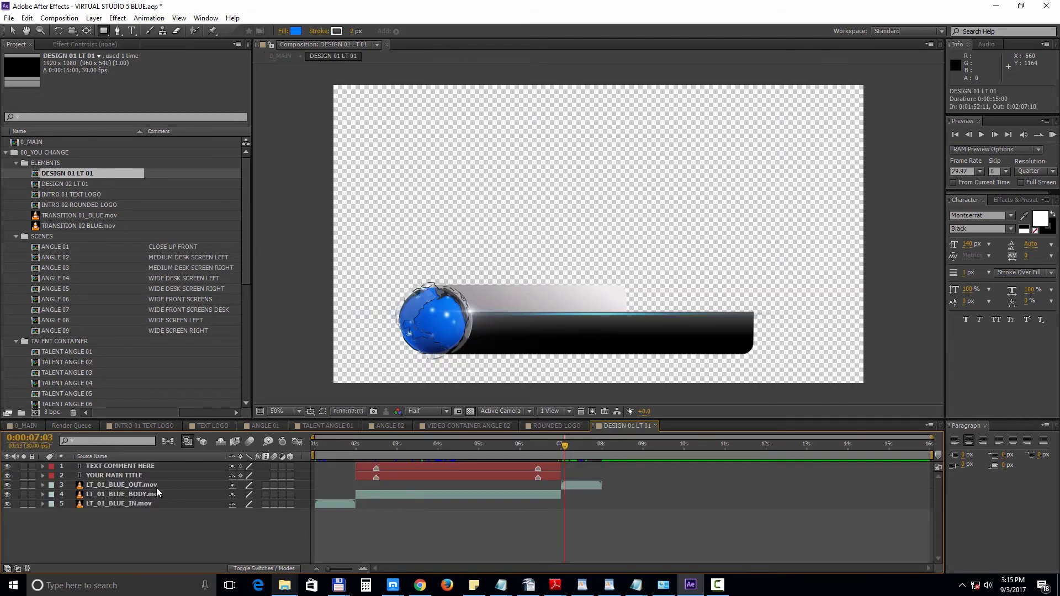
pyautogui.click(430, 446)
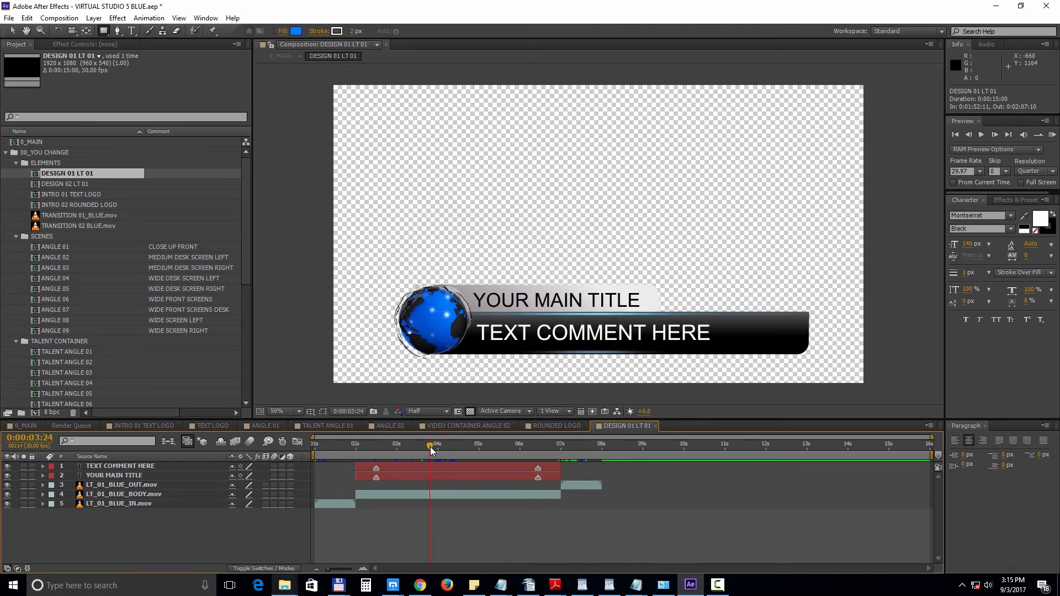
pyautogui.doubleClick(150, 469)
pyautogui.write('y')
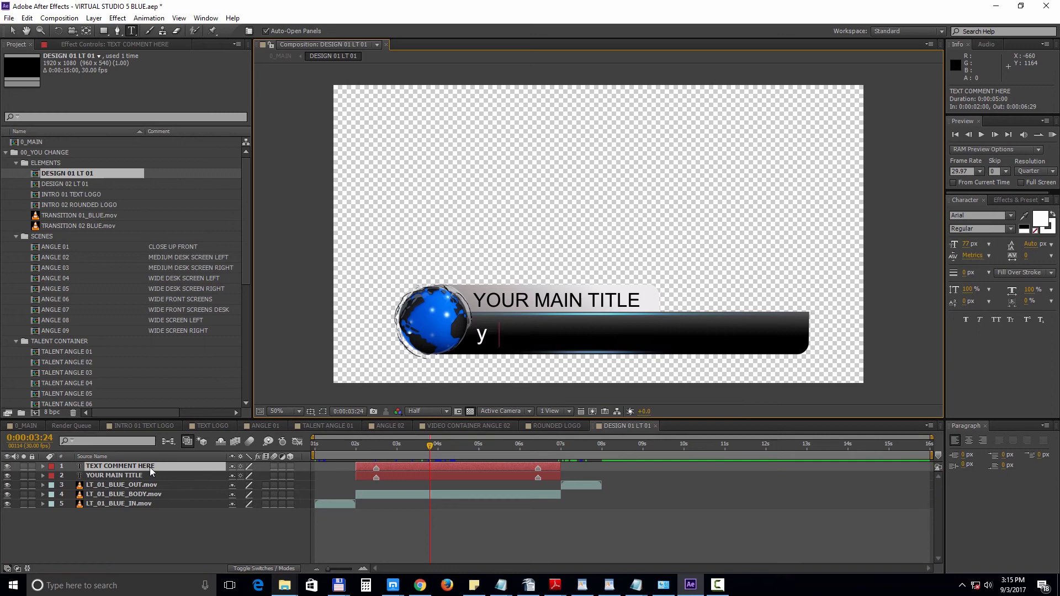
pyautogui.write('our text')
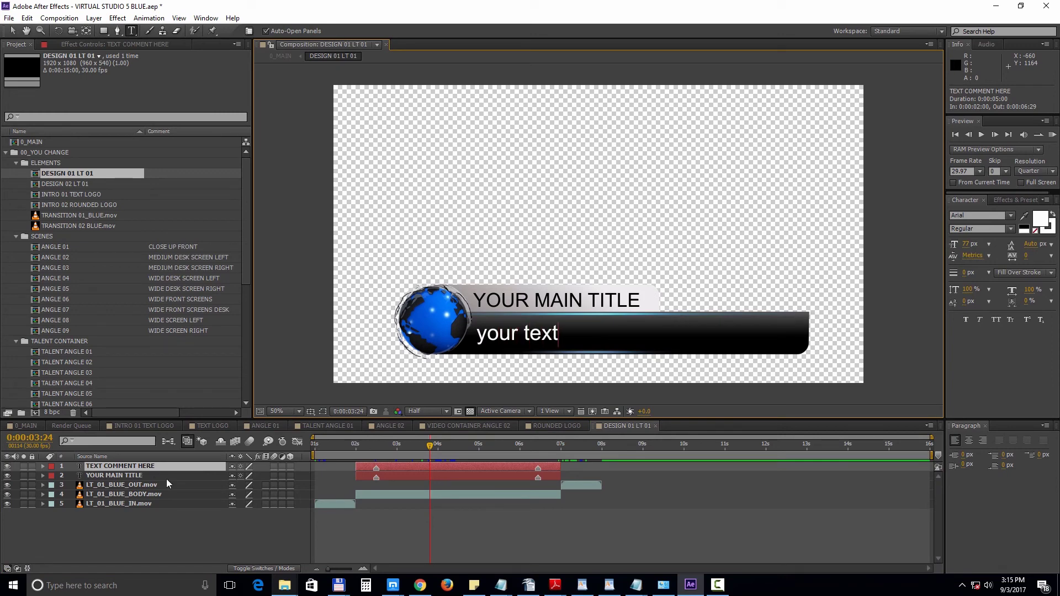
pyautogui.click(206, 538)
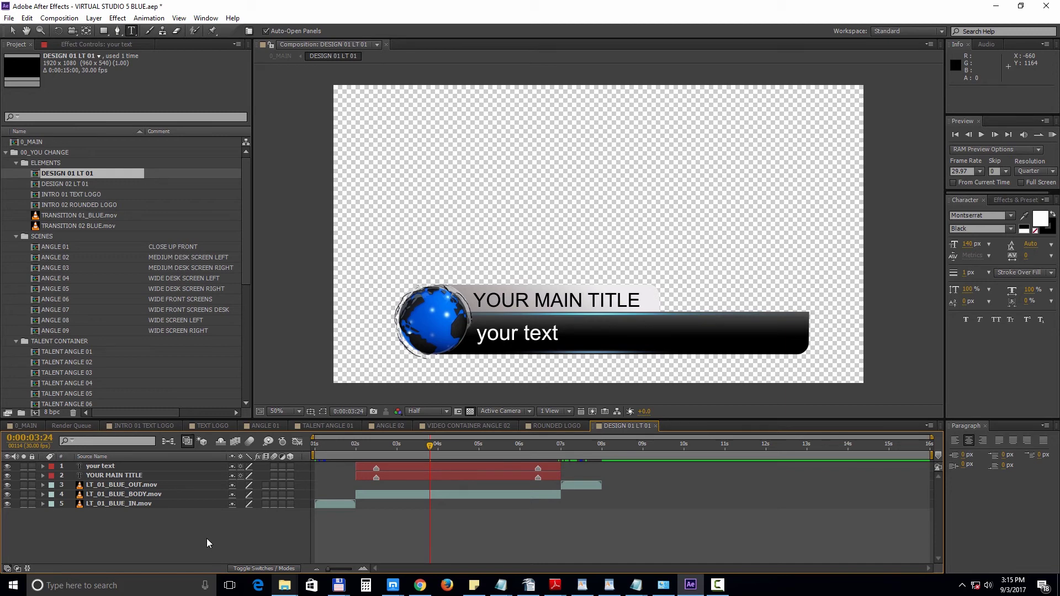
# Duplicate LT_01_BLUE_BODY.mov and shift the copy and BLUE_OUT later, to 7s and 12s
pyautogui.click(472, 494)
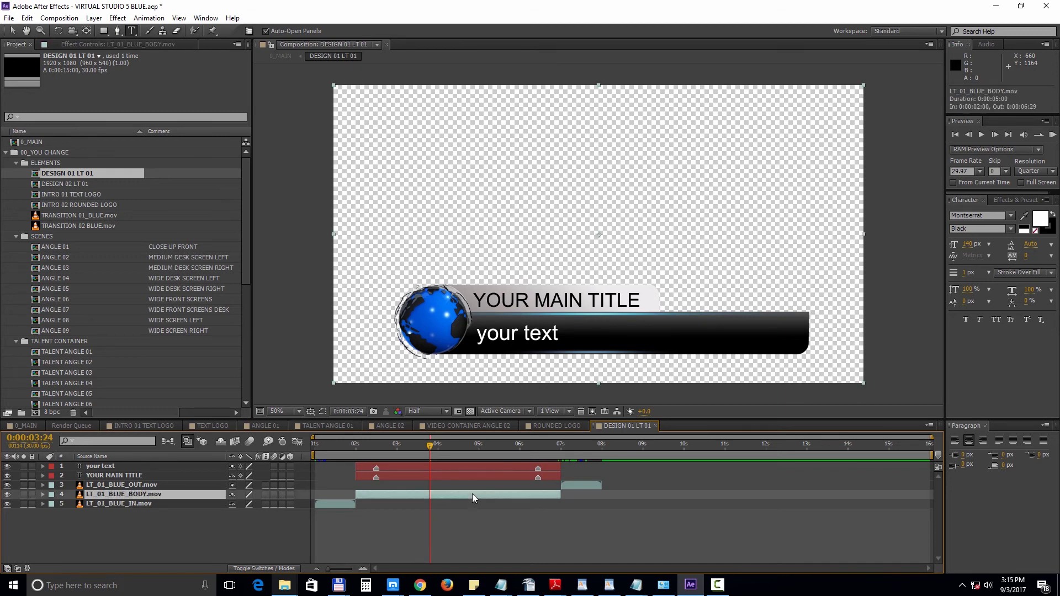
pyautogui.hotkey('ctrl', 'd')
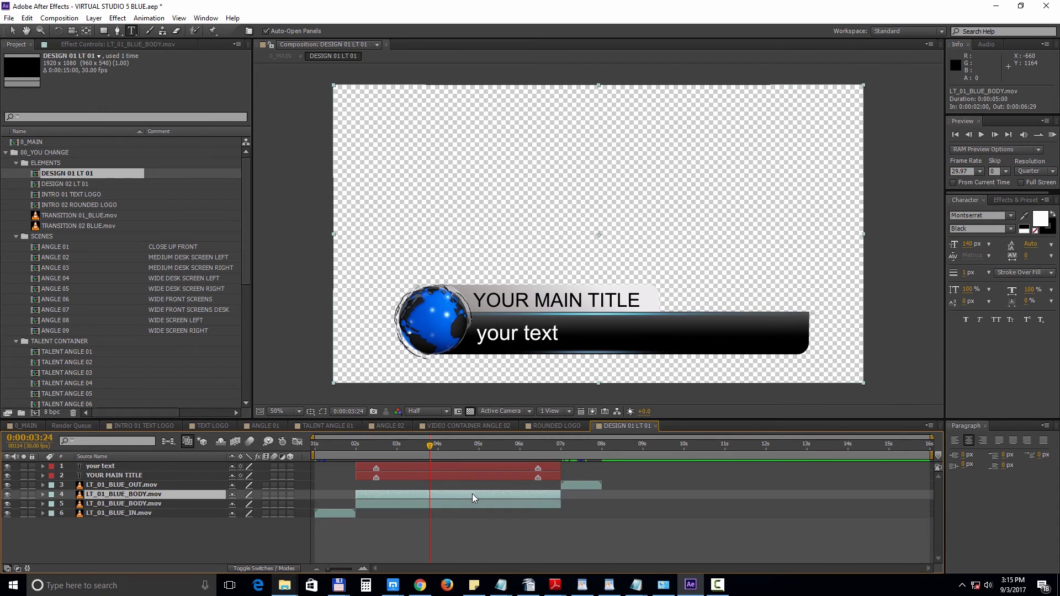
pyautogui.keyDown('shift'); pyautogui.click(577, 485); pyautogui.keyUp('shift')
pyautogui.moveTo(522, 492); pyautogui.dragTo(714, 479)
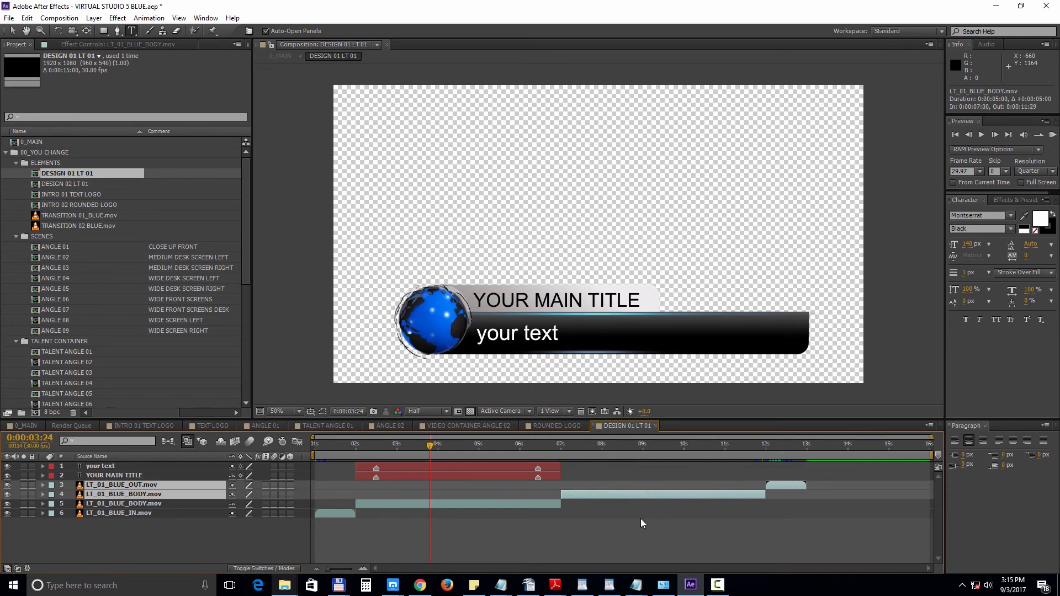
# Extend both text layers to 12:21 and move their exit keyframes to 11:09
pyautogui.click(552, 467)
pyautogui.keyDown('shift'); pyautogui.click(552, 476); pyautogui.keyUp('shift')
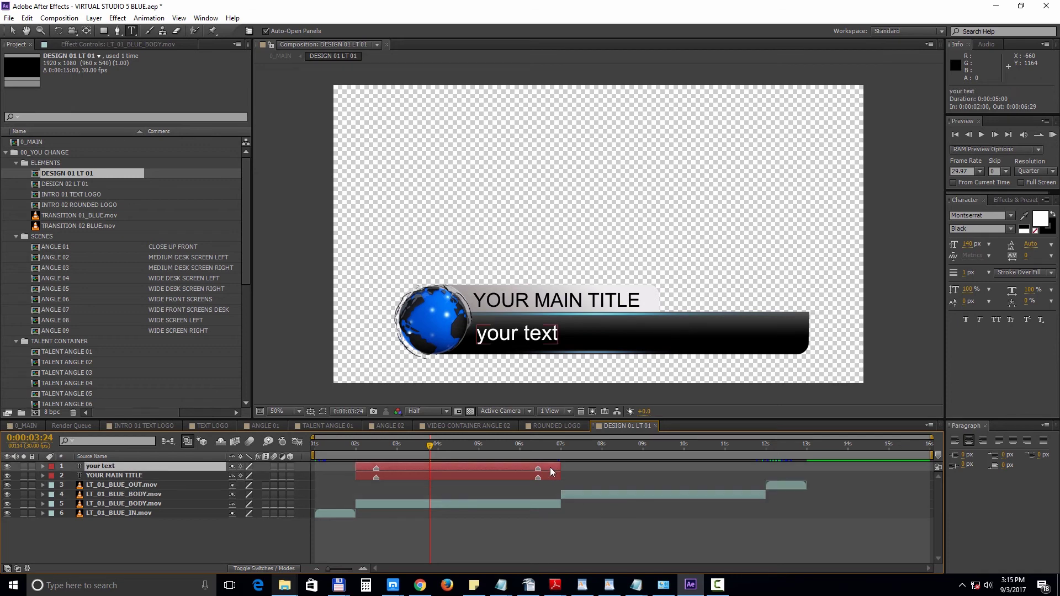
pyautogui.moveTo(557, 473); pyautogui.dragTo(794, 457)
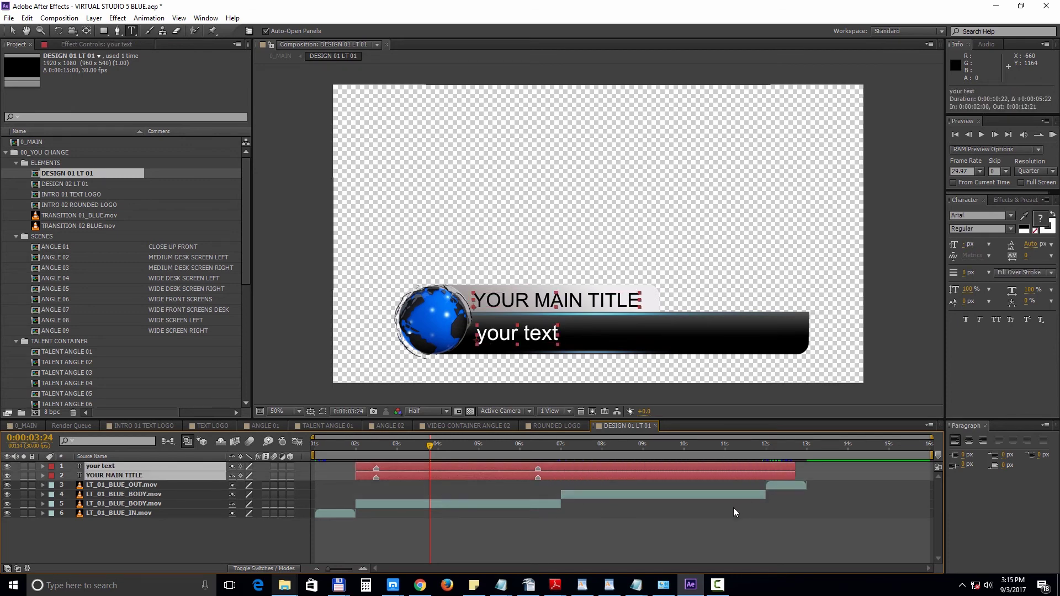
pyautogui.click(612, 519)
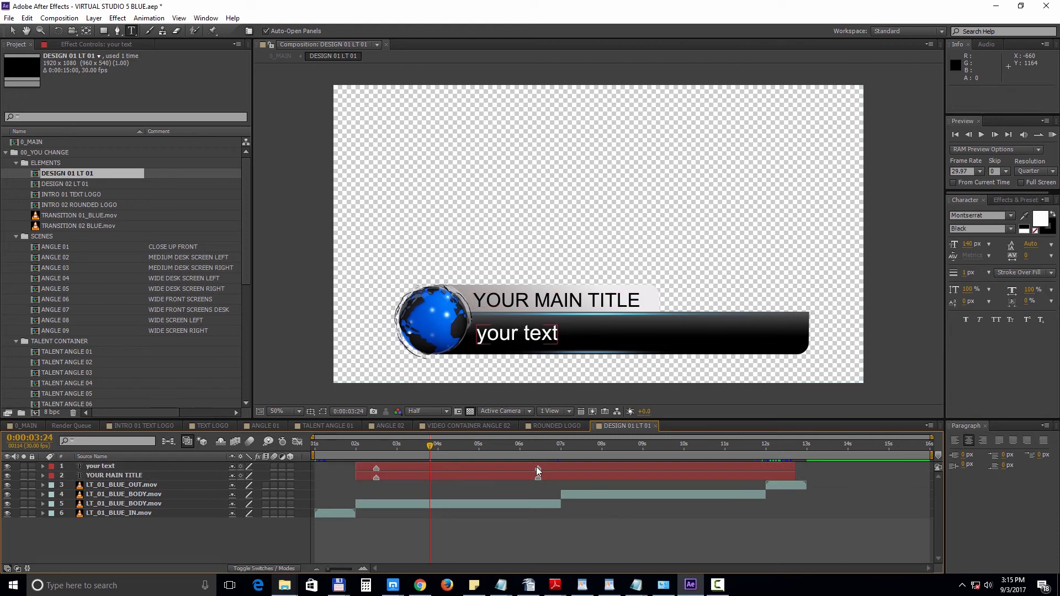
pyautogui.moveTo(537, 469); pyautogui.dragTo(627, 468)
pyautogui.moveTo(538, 477); pyautogui.dragTo(737, 478)
pyautogui.moveTo(682, 445); pyautogui.dragTo(768, 444)
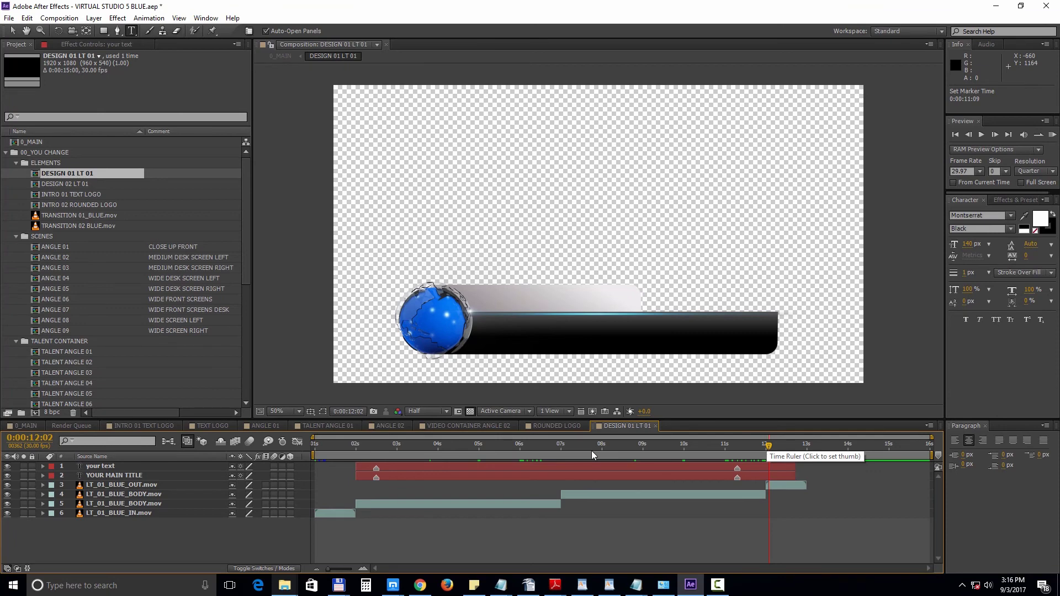
# Back in 0_MAIN, duplicate the DESIGN 01 LT 01 comp to create DESIGN 01 LT 02
pyautogui.click(22, 428)
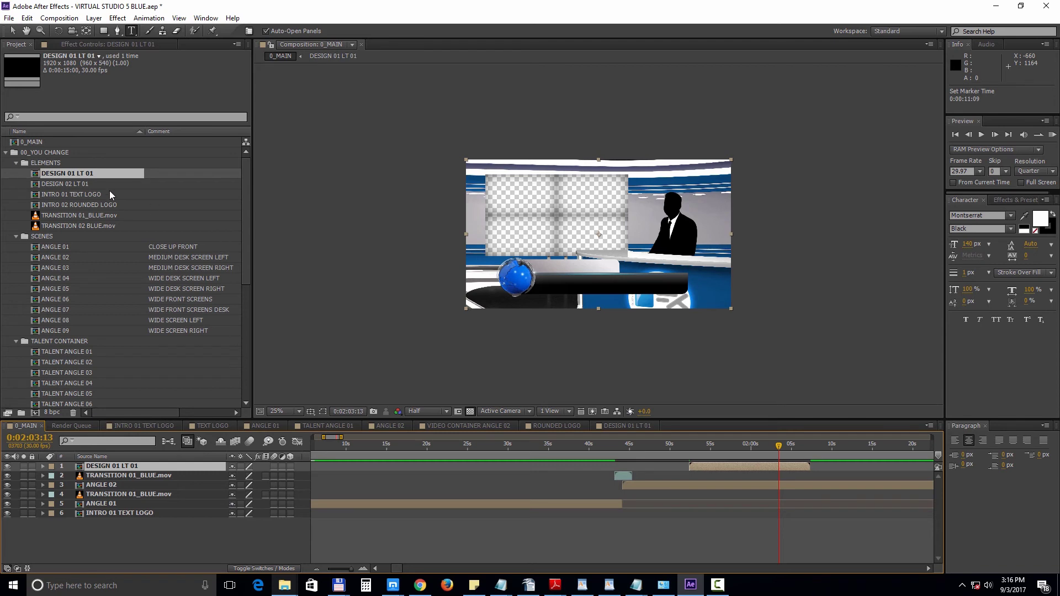
pyautogui.click(83, 176)
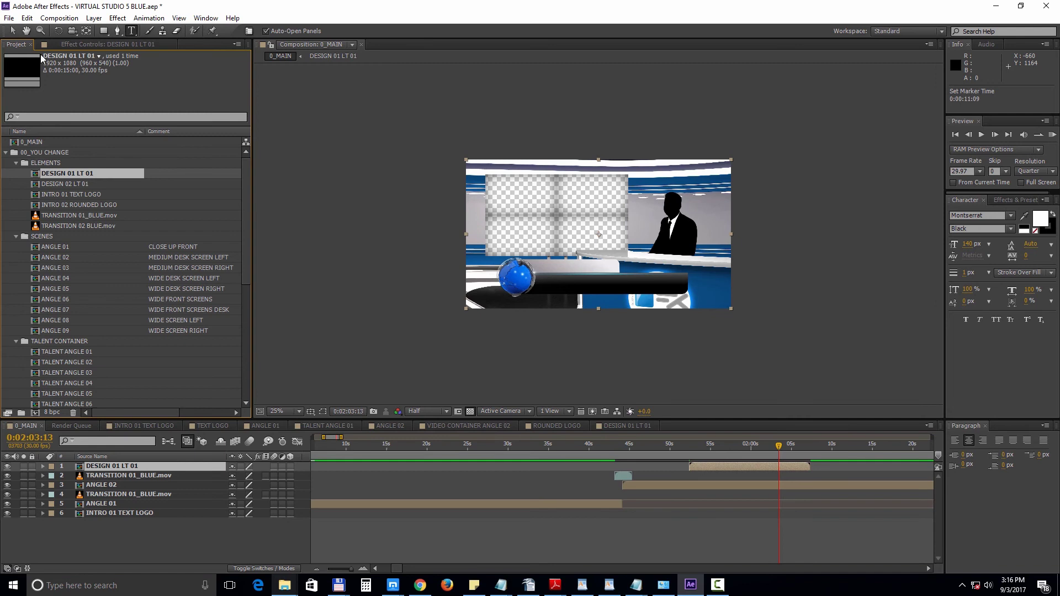
pyautogui.click(27, 18)
pyautogui.click(57, 139)
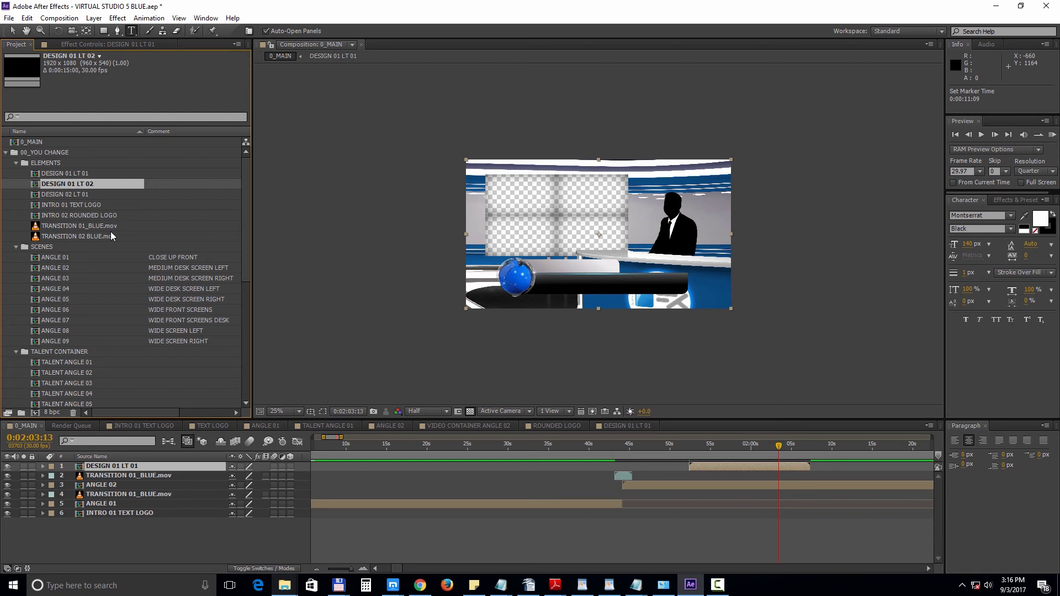
# Import Inspiring.mp3 and lay it across the full 0_MAIN timeline as layer 7
pyautogui.click(6, 152)
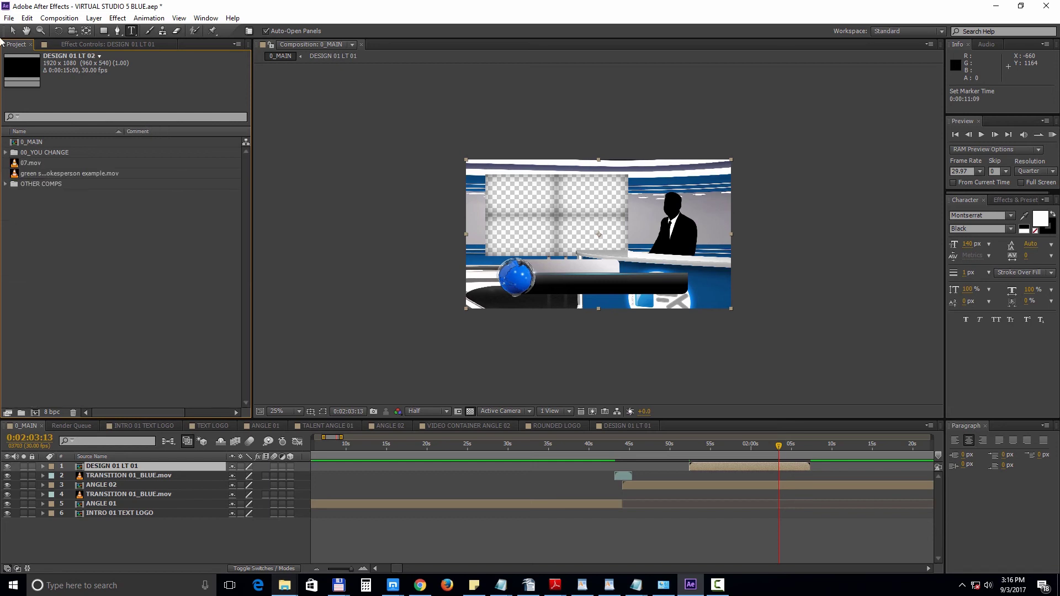
pyautogui.click(9, 18)
pyautogui.moveTo(66, 160)
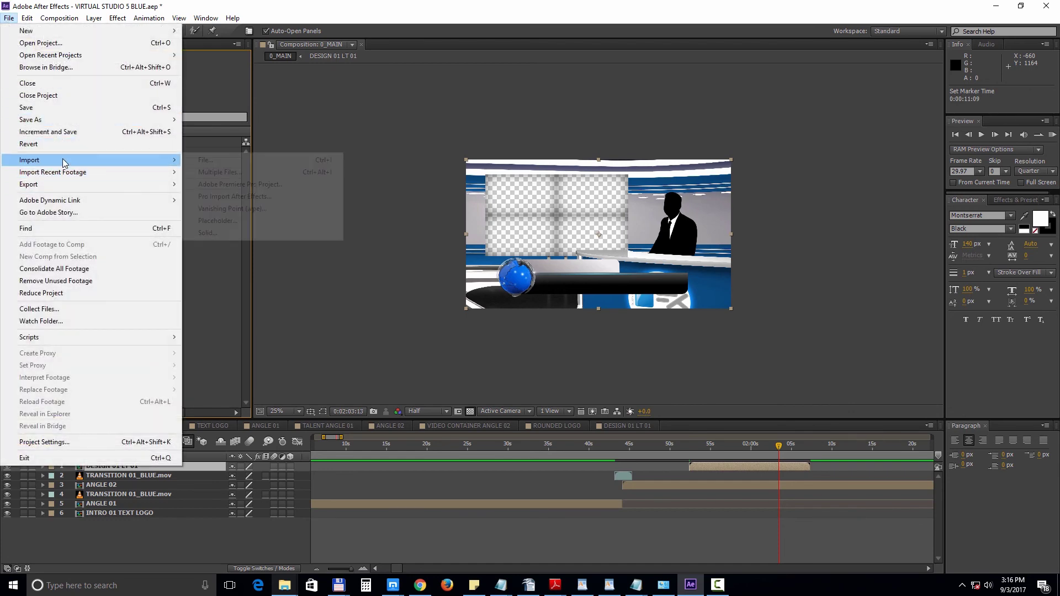
pyautogui.click(196, 160)
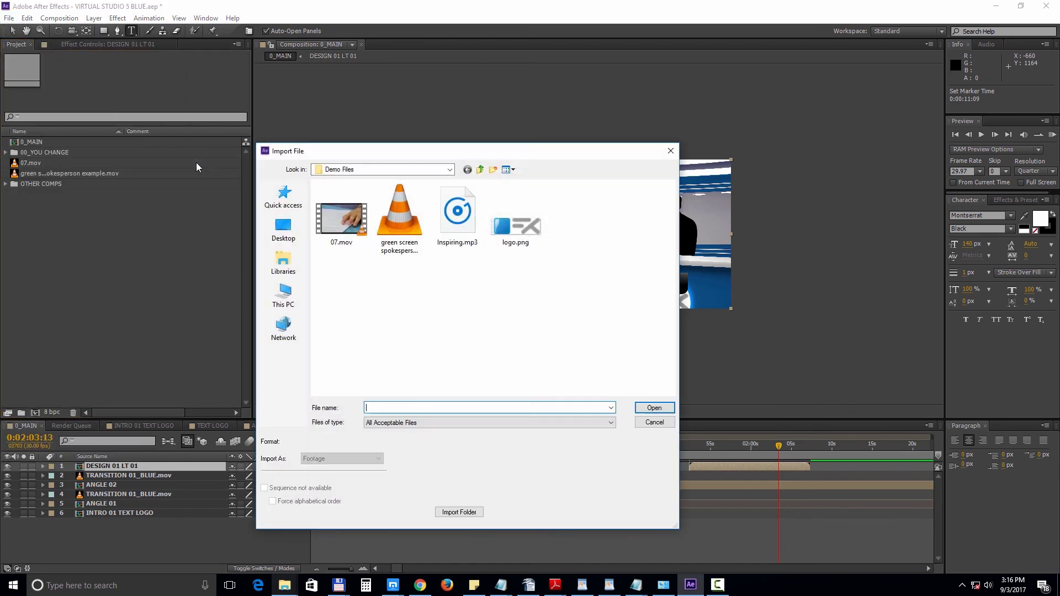
pyautogui.doubleClick(454, 235)
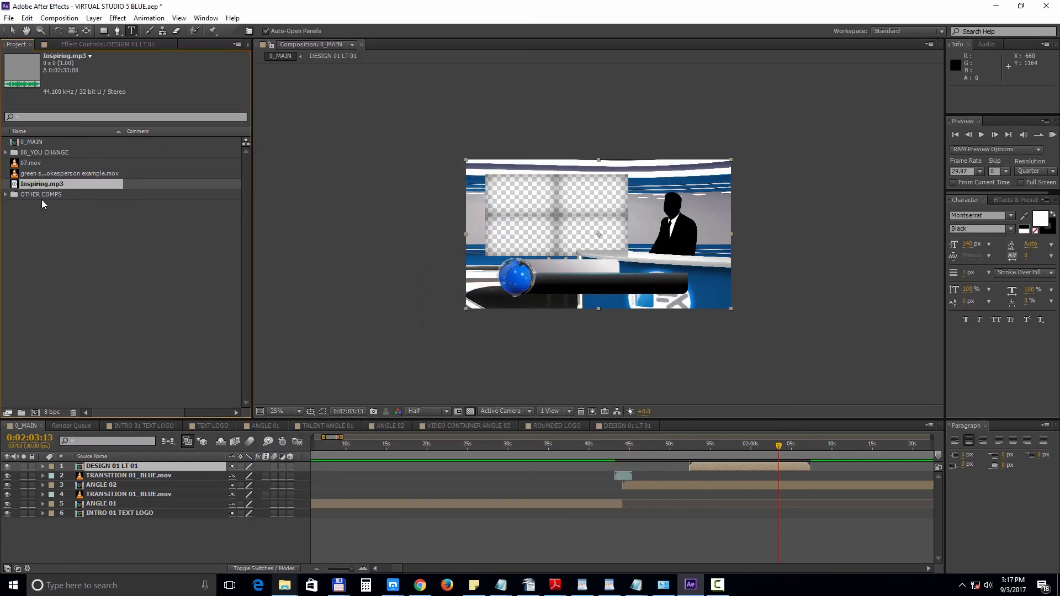
pyautogui.moveTo(42, 184); pyautogui.dragTo(78, 529)
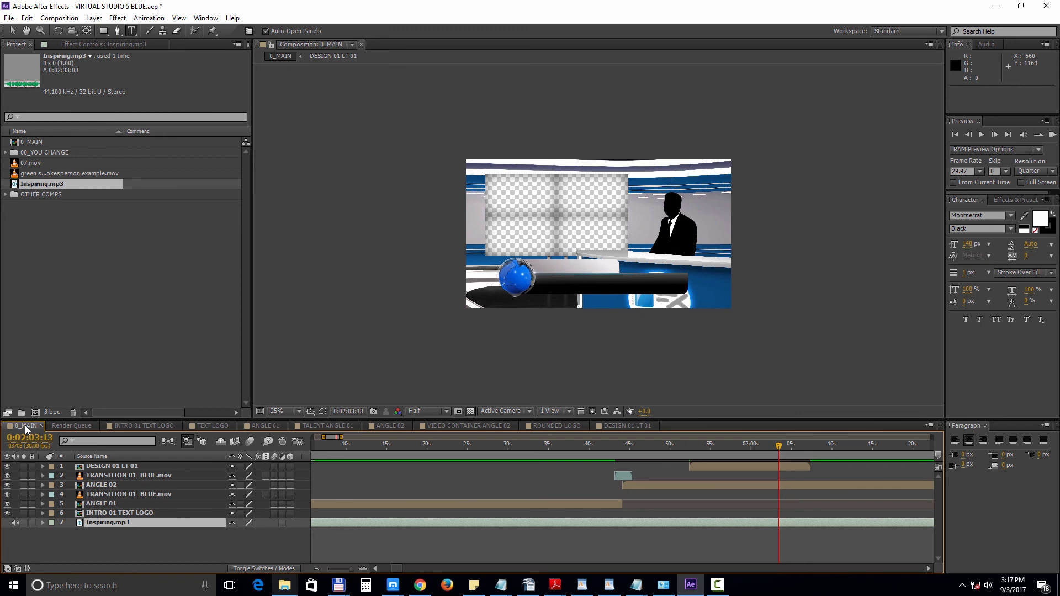
# Add 0_MAIN to the Render Queue with QuickTime as the output format
pyautogui.click(59, 18)
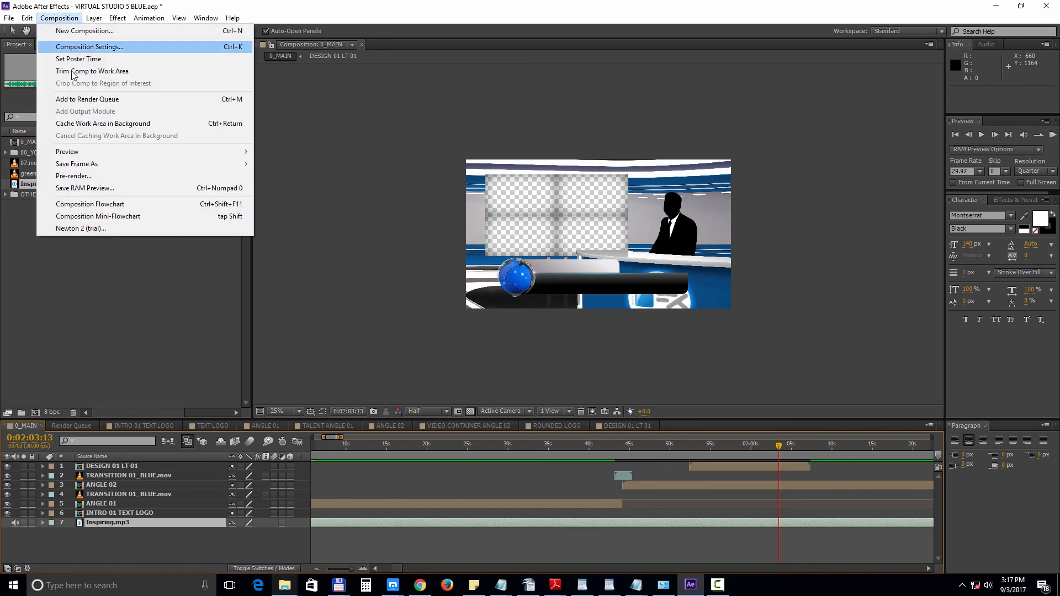
pyautogui.click(88, 99)
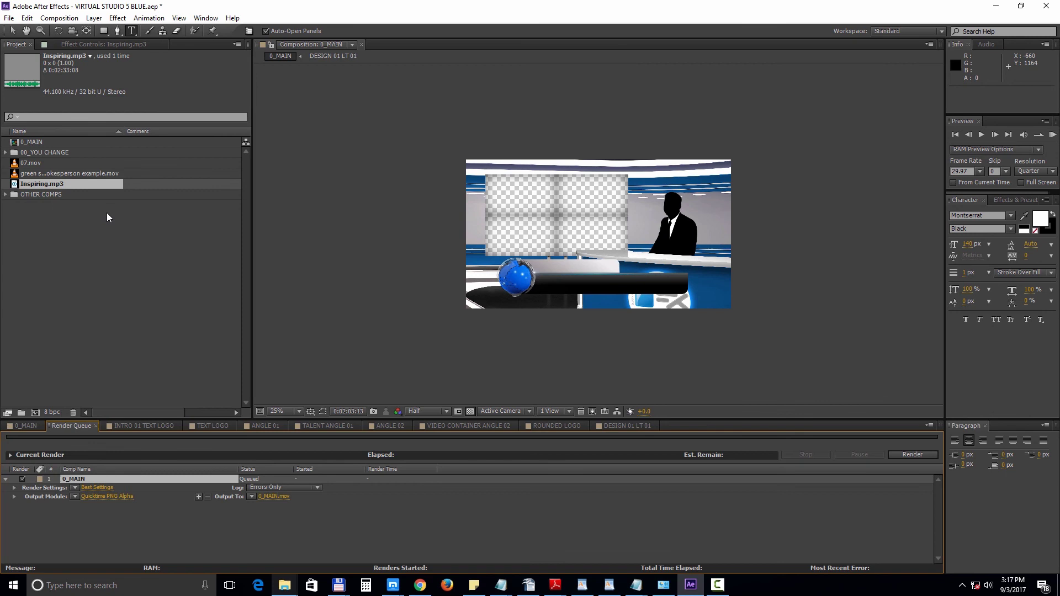
pyautogui.click(109, 496)
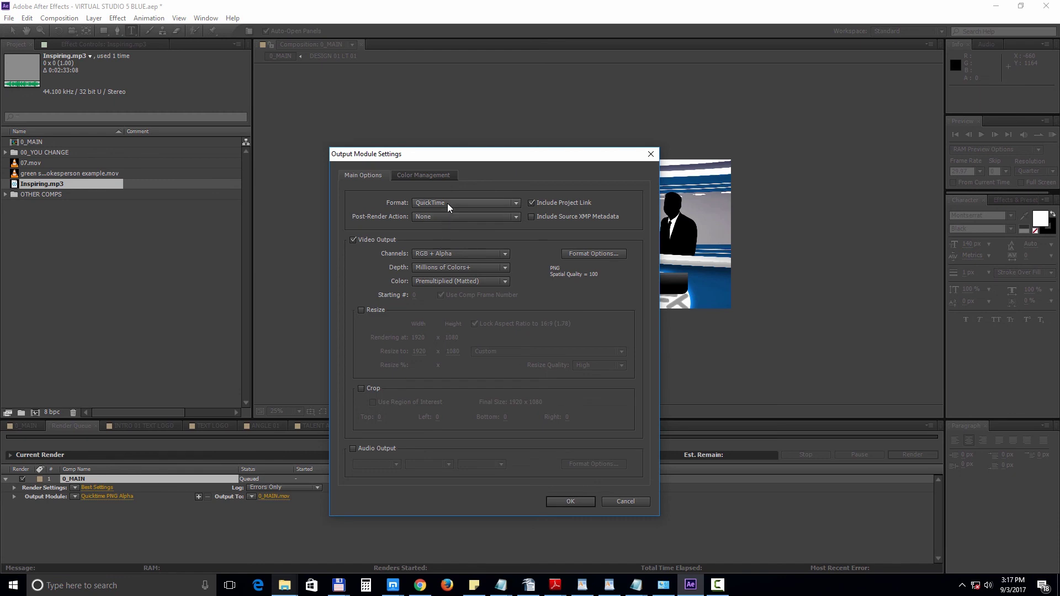
pyautogui.click(499, 207)
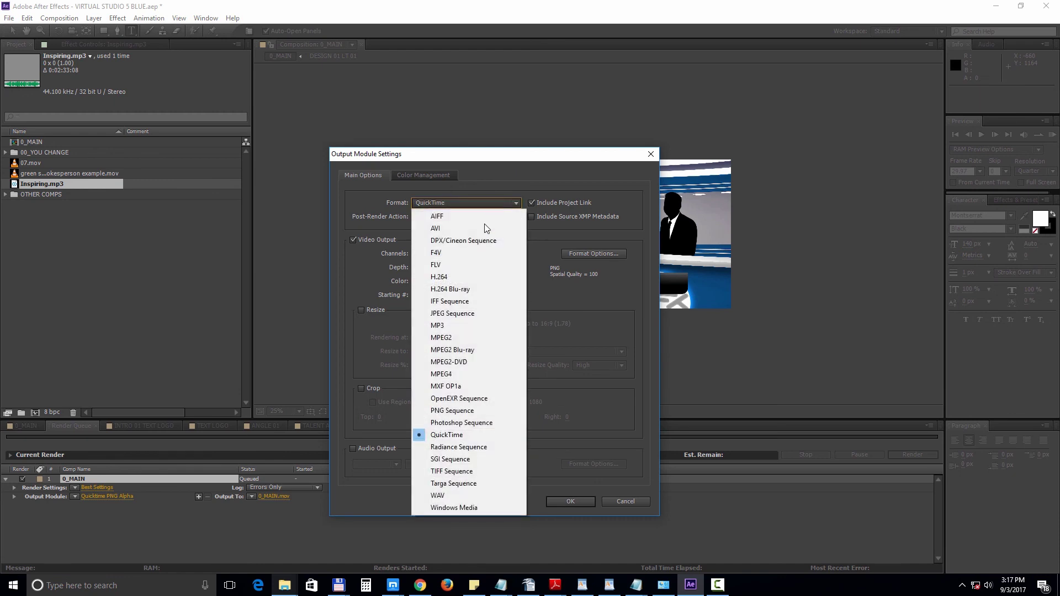
pyautogui.click(482, 436)
# Set the QuickTime codec to Photo - JPEG at quality 95 and enable audio output
pyautogui.click(585, 254)
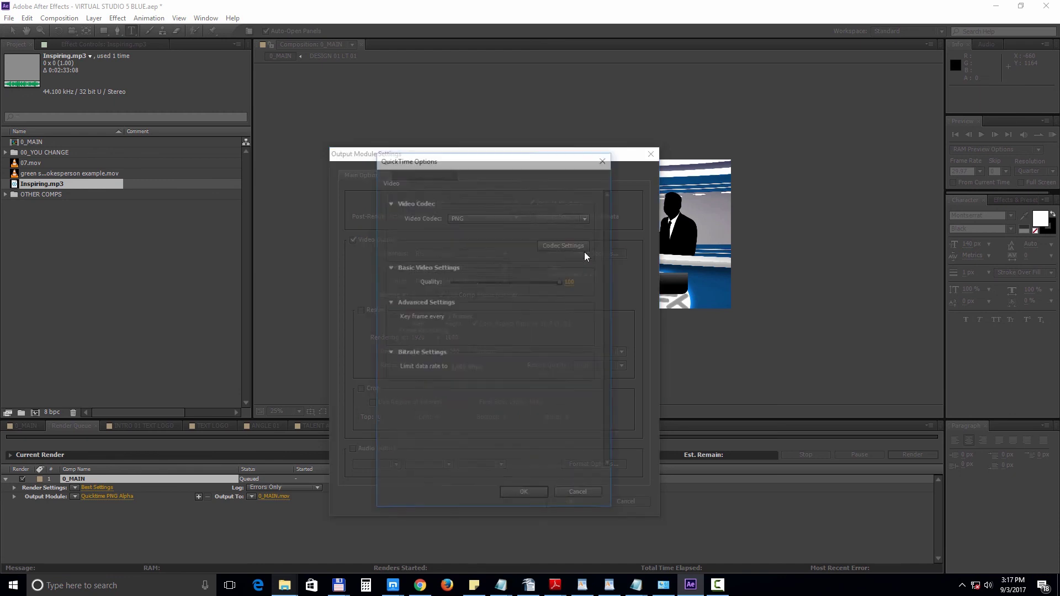
pyautogui.click(514, 216)
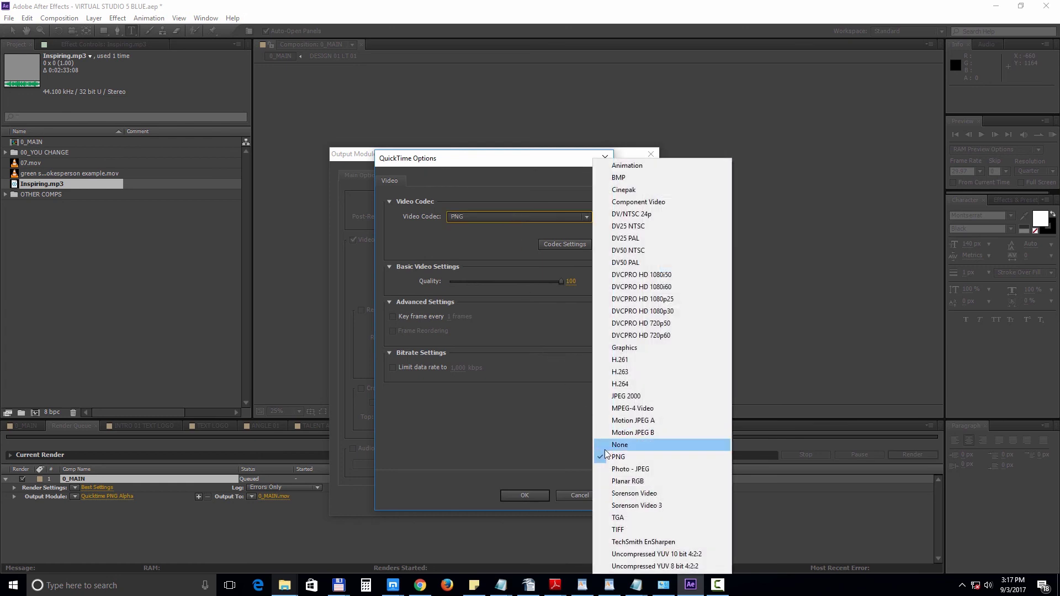
pyautogui.click(627, 469)
pyautogui.click(571, 284)
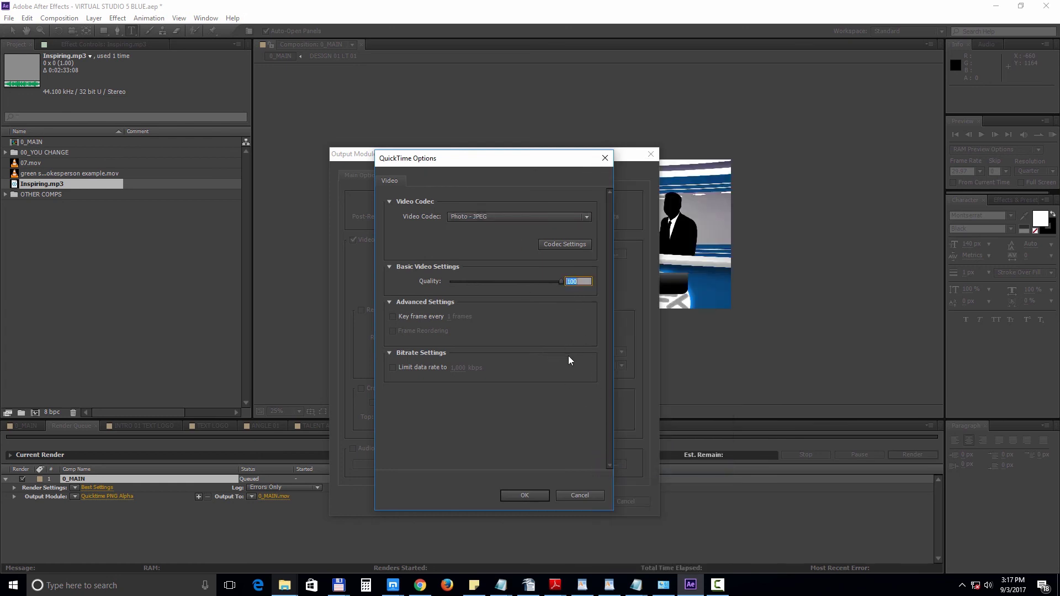
pyautogui.write('95')
pyautogui.click(529, 498)
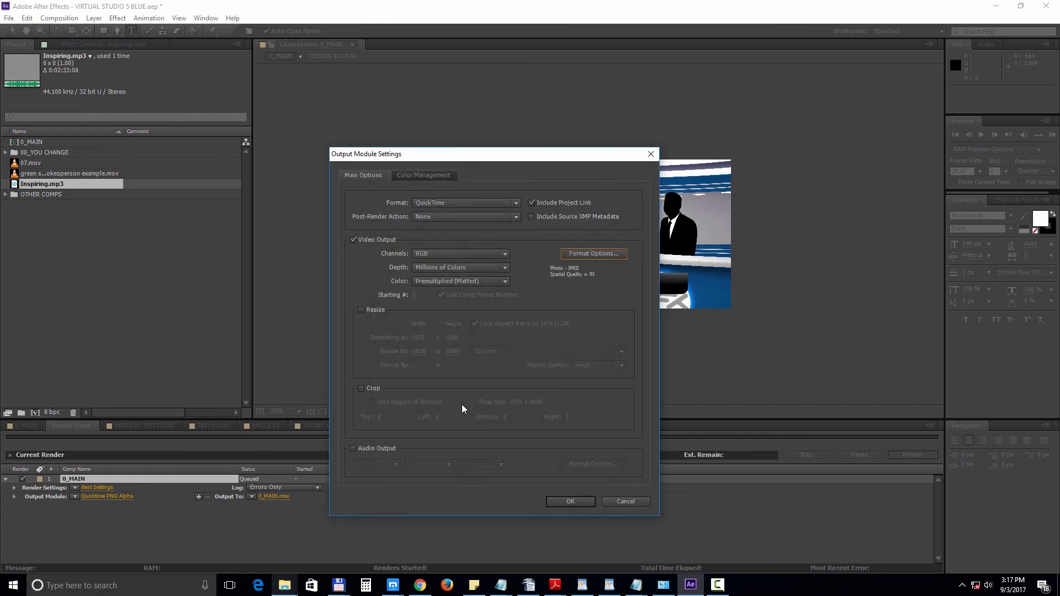
pyautogui.click(354, 448)
pyautogui.click(559, 501)
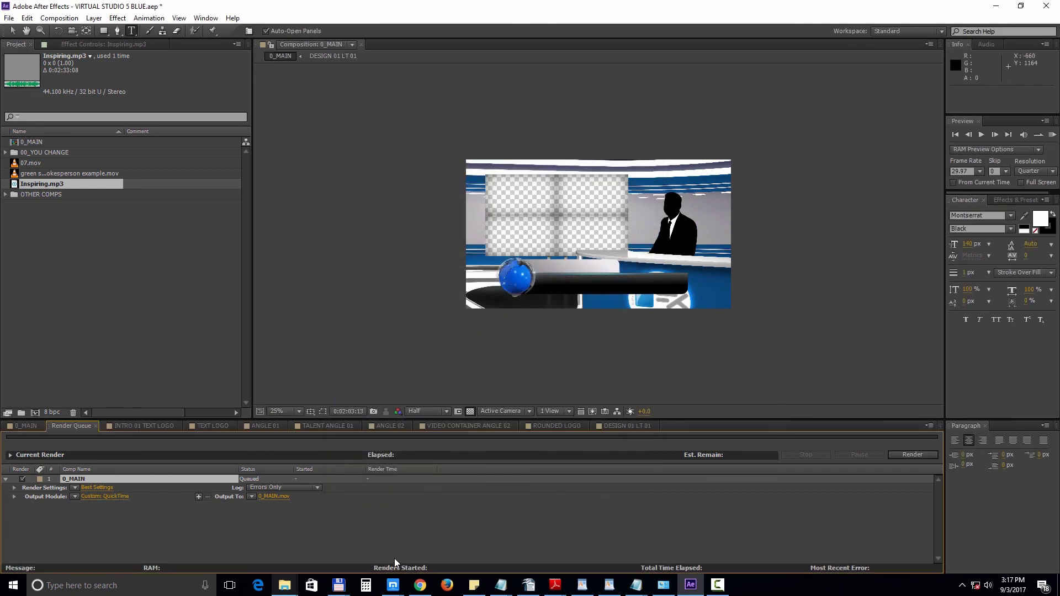